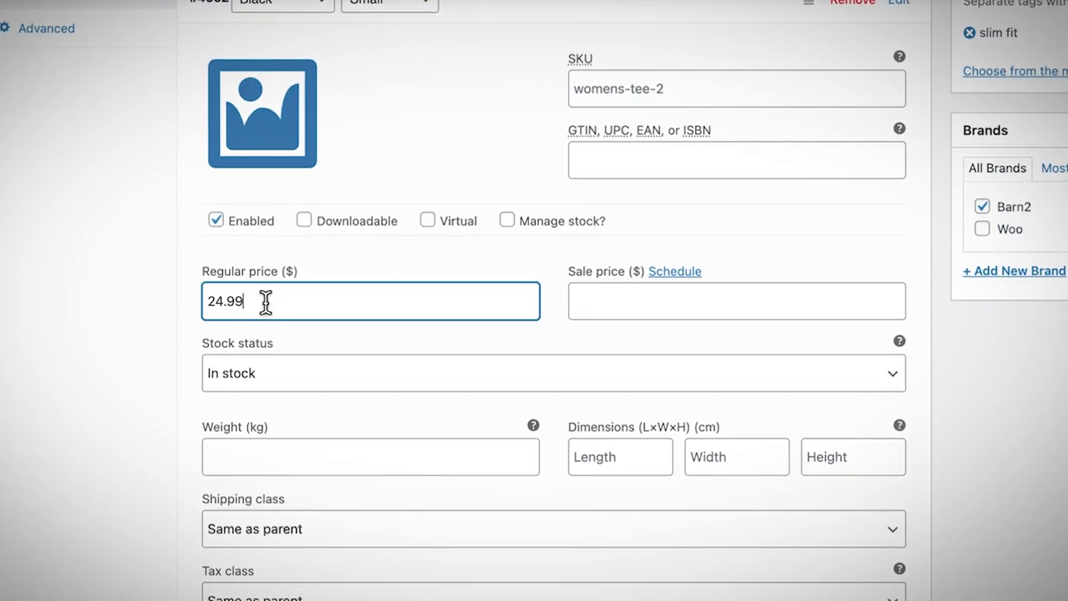
Step: Expand variation #4663 (Black / XS) in the Variations list to view its price
scroll(632, 262, down, 4)
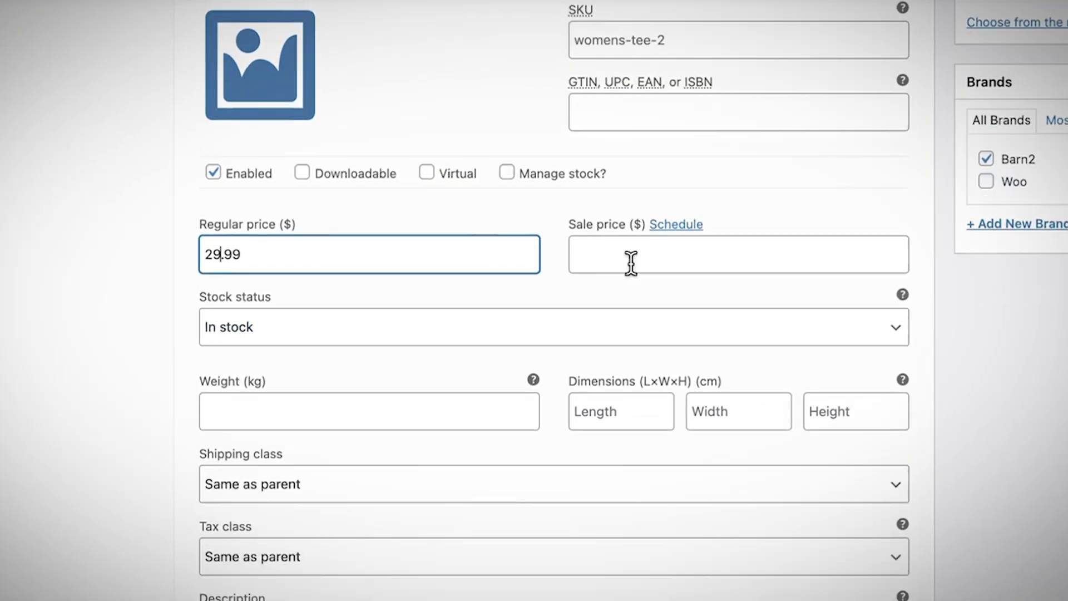
scroll(490, 373, down, 4)
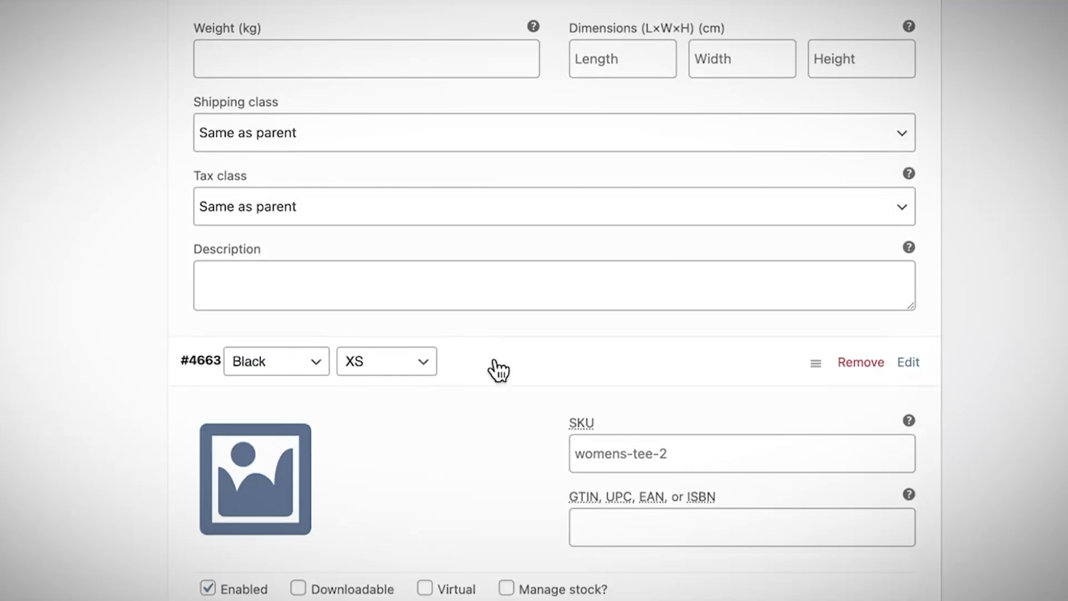
scroll(501, 384, down, 5)
scroll(490, 341, up, 4)
click(498, 370)
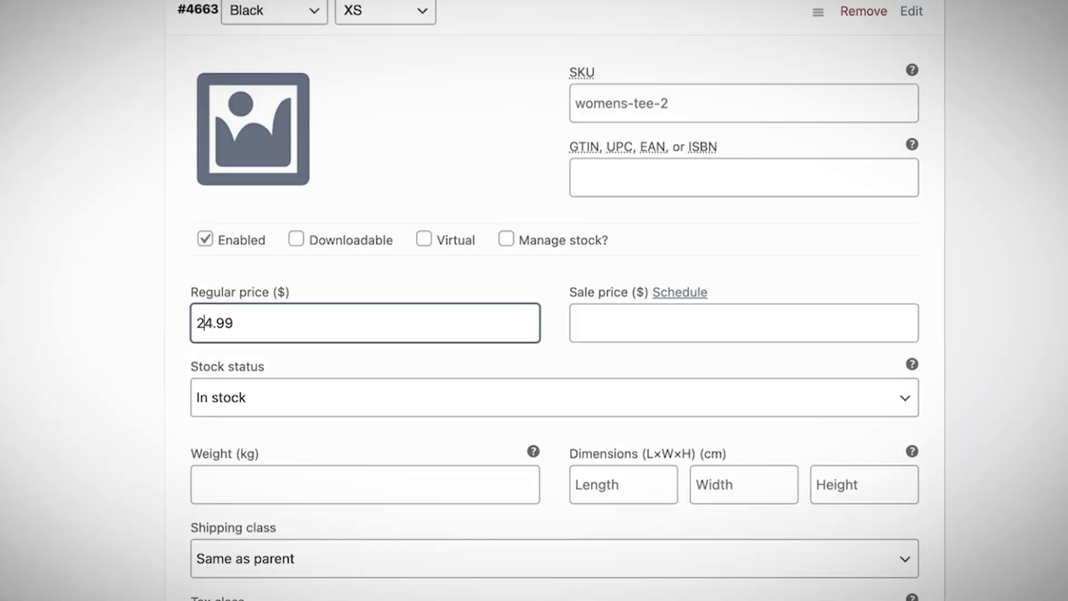
scroll(470, 395, down, 7)
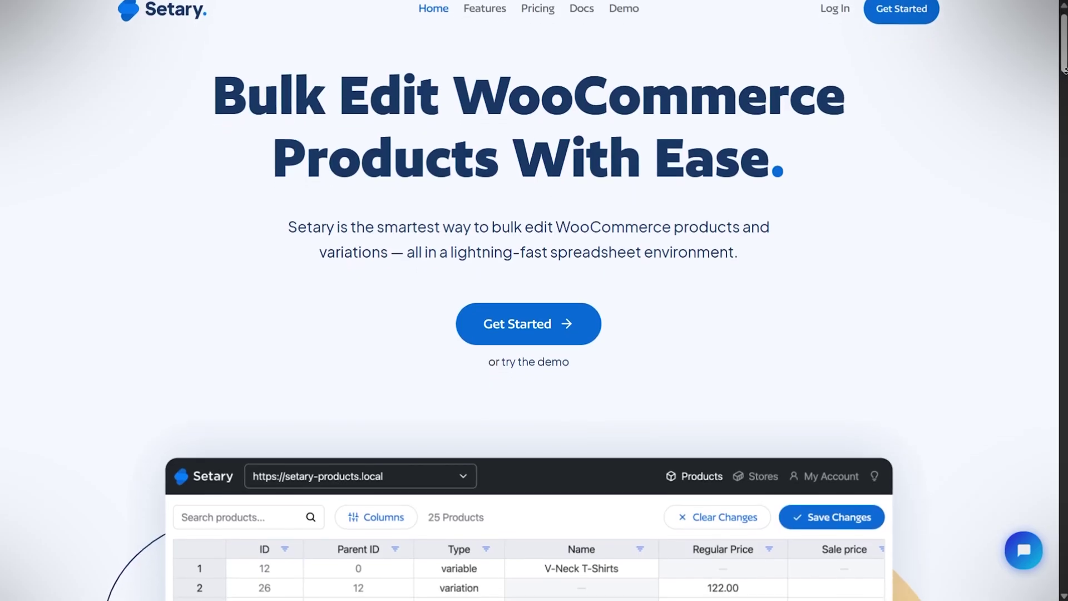
Step: Close the '84 products were updated' notification in Setary
scroll(529, 300, down, 3)
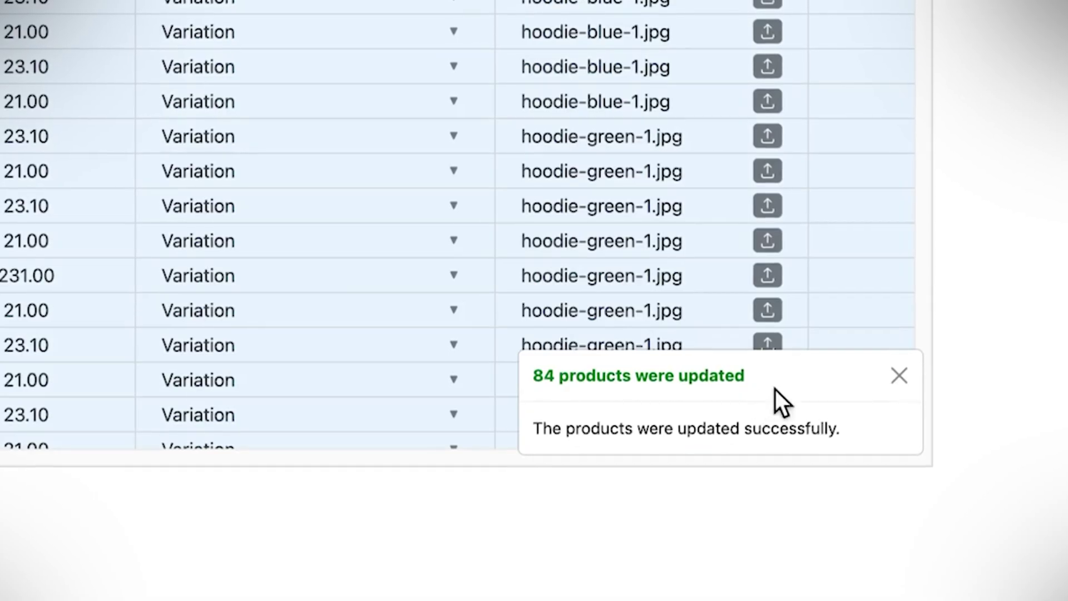
click(899, 375)
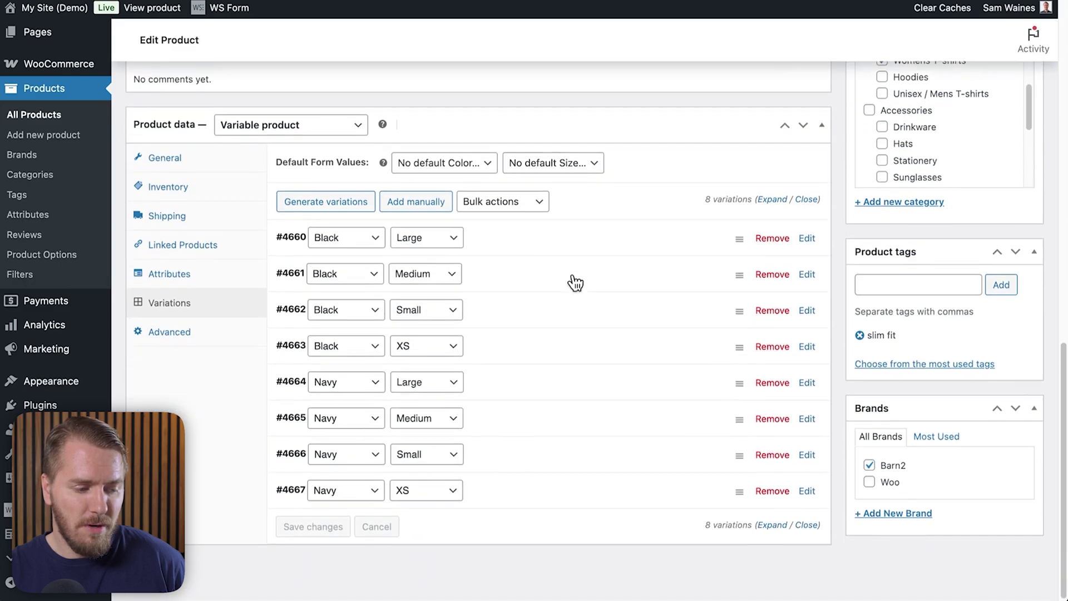
scroll(551, 250, down, 1)
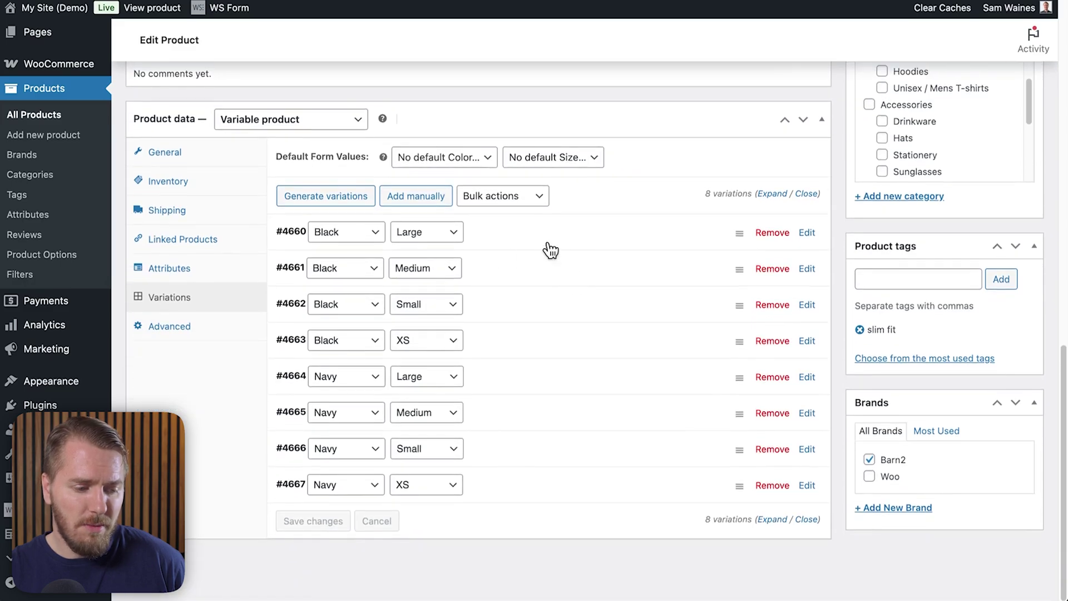
Step: Expand variation #4662 and change its regular price from 24.99 to 29.99
click(510, 319)
scroll(529, 302, down, 4)
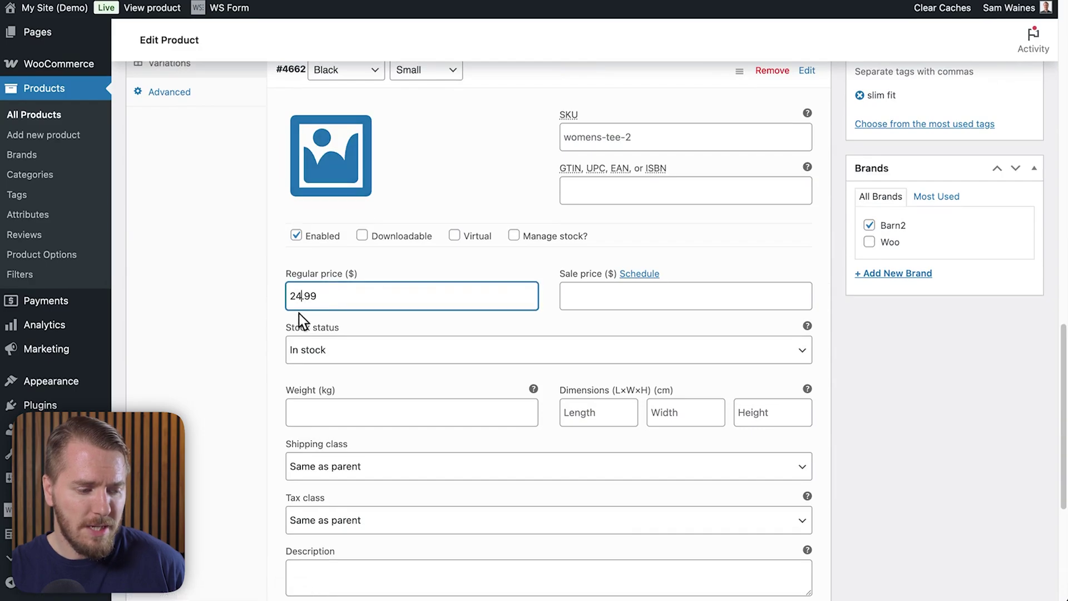
key(BackSpace)
text(9)
scroll(299, 323, down, 3)
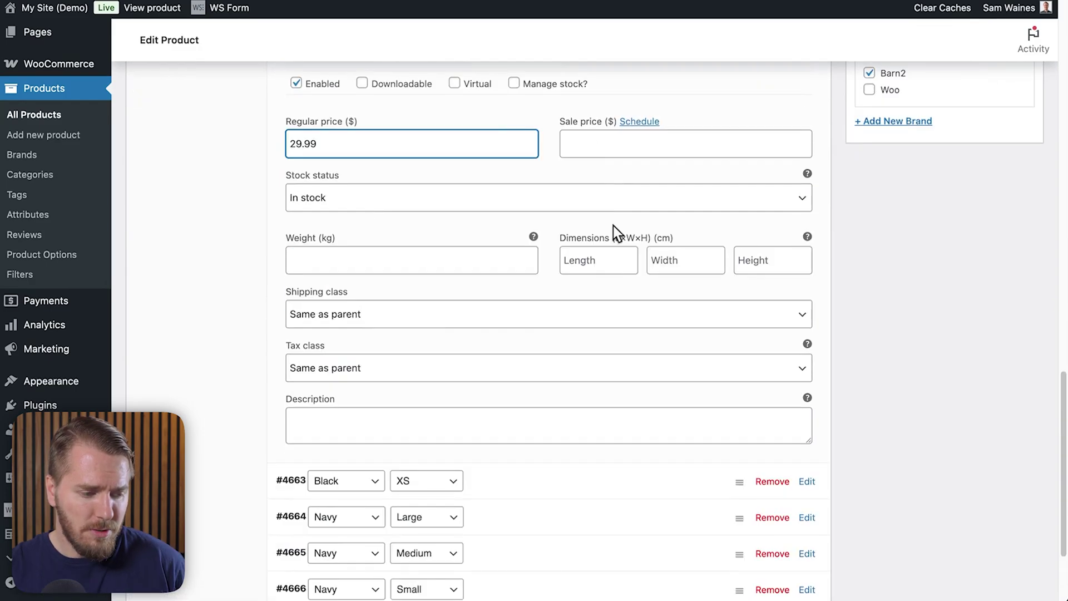
scroll(498, 349, down, 3)
Step: Expand variation #4663 (Black / XS) to view its details
click(505, 348)
scroll(518, 365, down, 3)
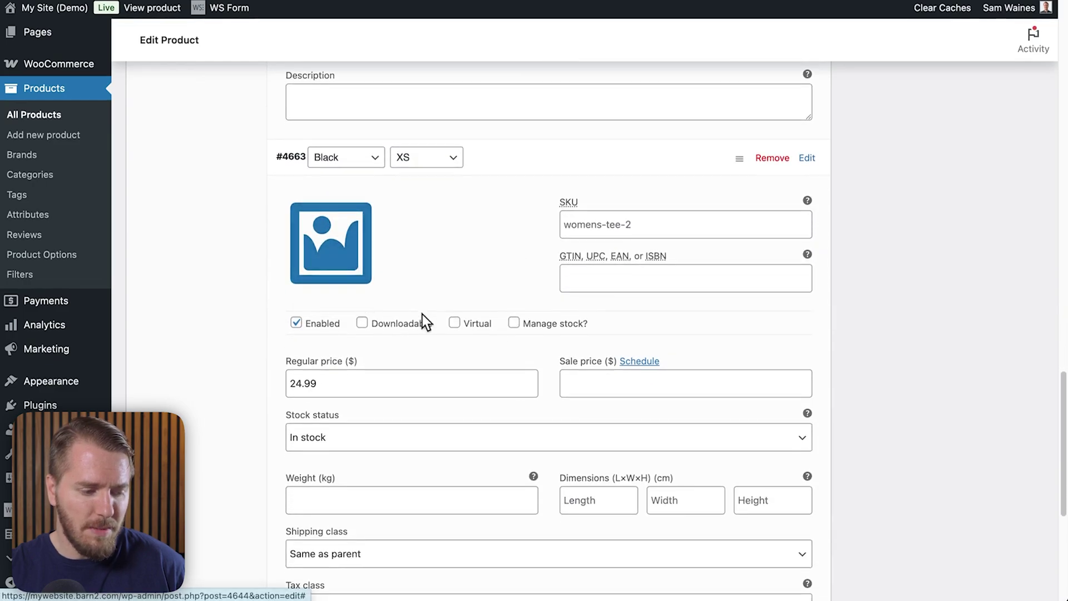
scroll(322, 310, down, 1)
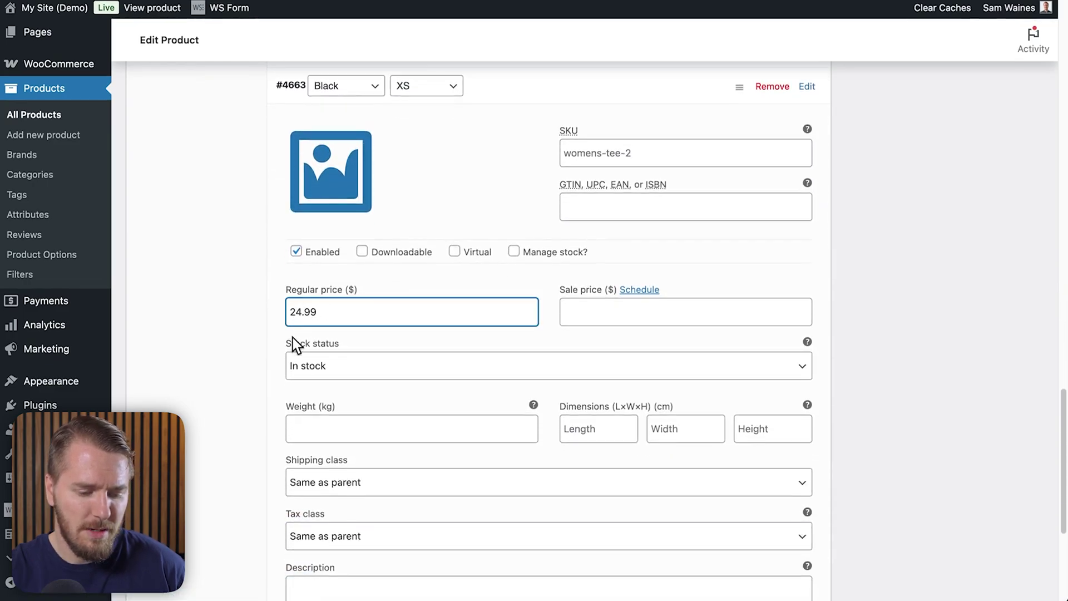
scroll(478, 329, down, 4)
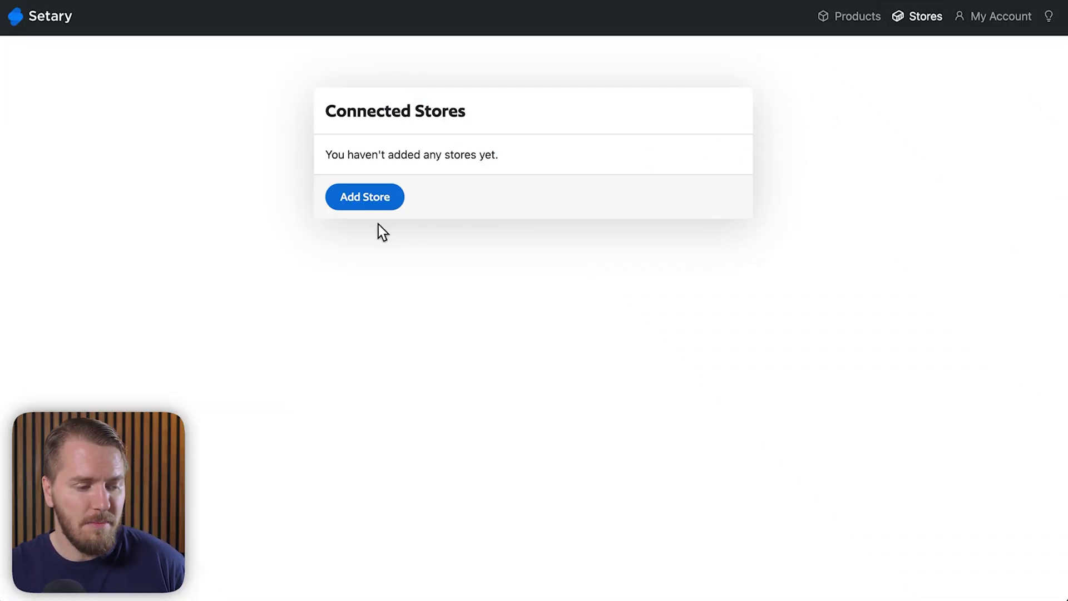
Step: Start adding a new store from the Stores page's Add Store button
click(367, 208)
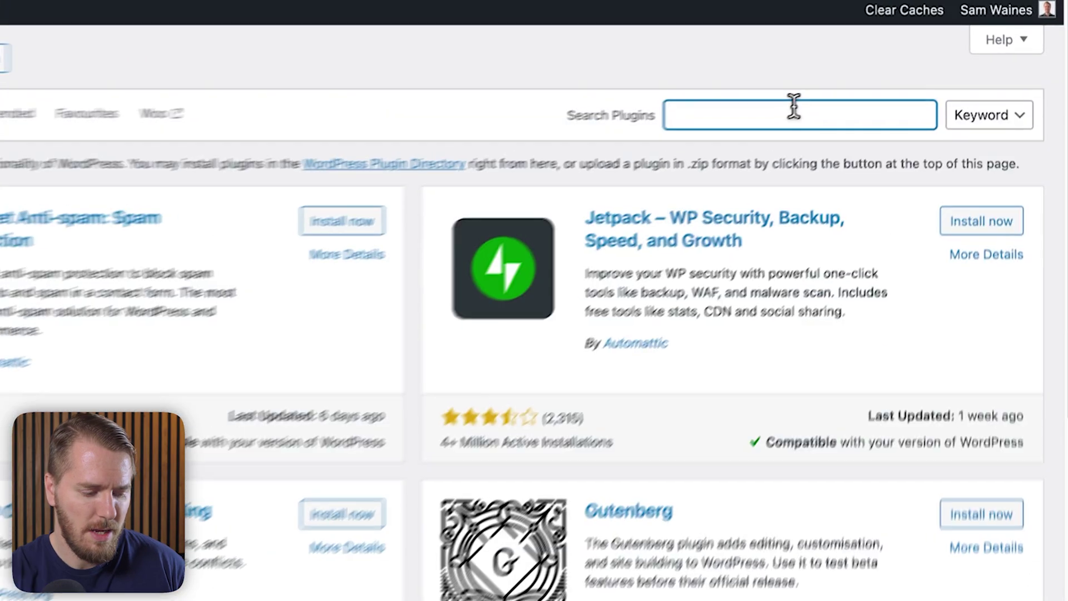
Step: Search the WordPress plugin directory for 'Setary'
click(792, 107)
text(S)
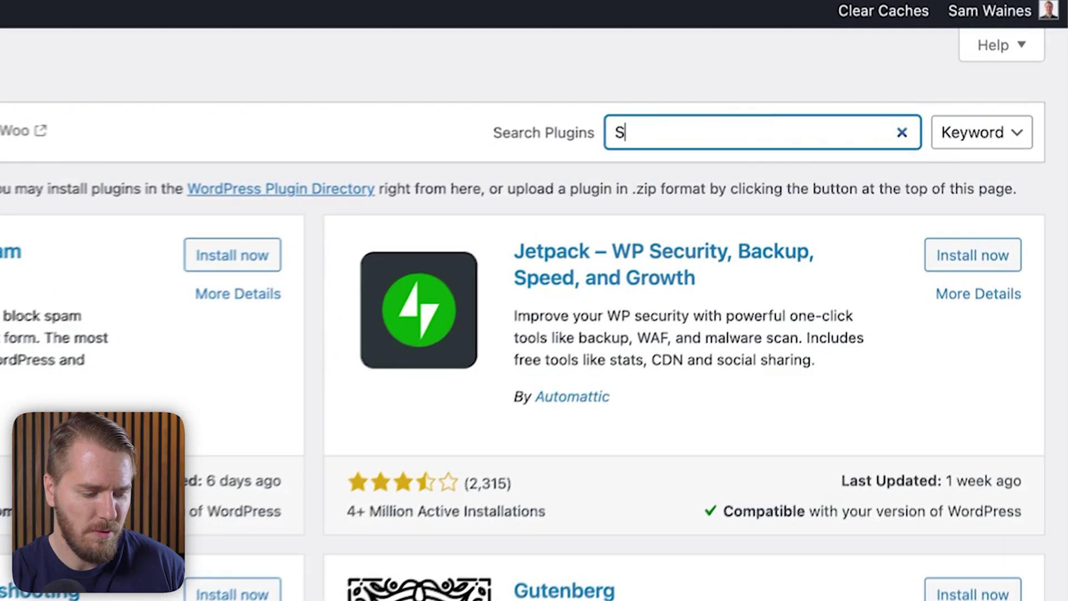
text(etary)
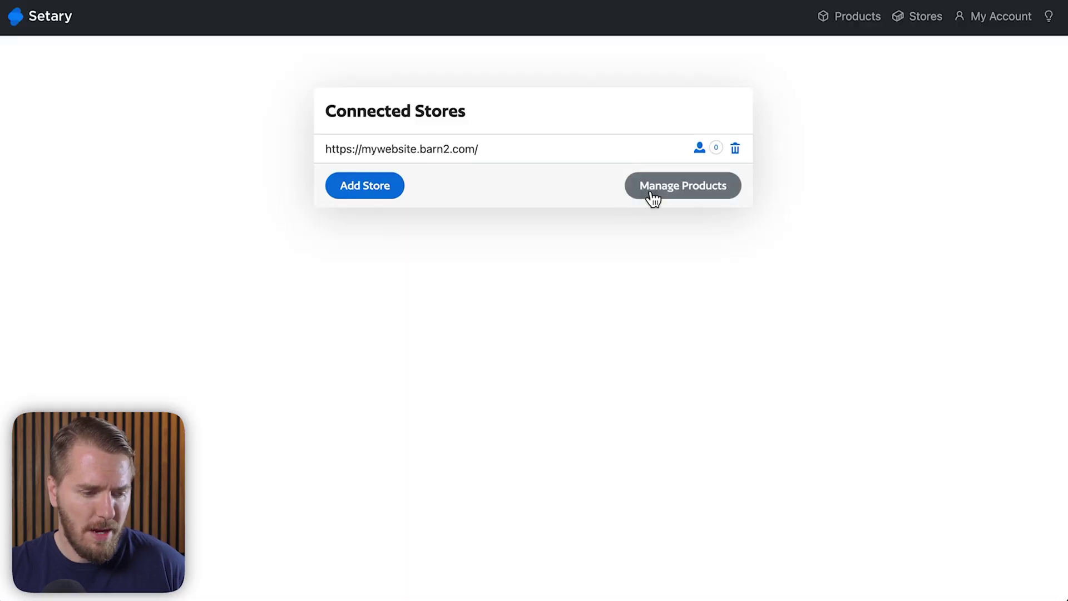
Step: Approve Setary's read/write access on the Woo connection page
click(653, 193)
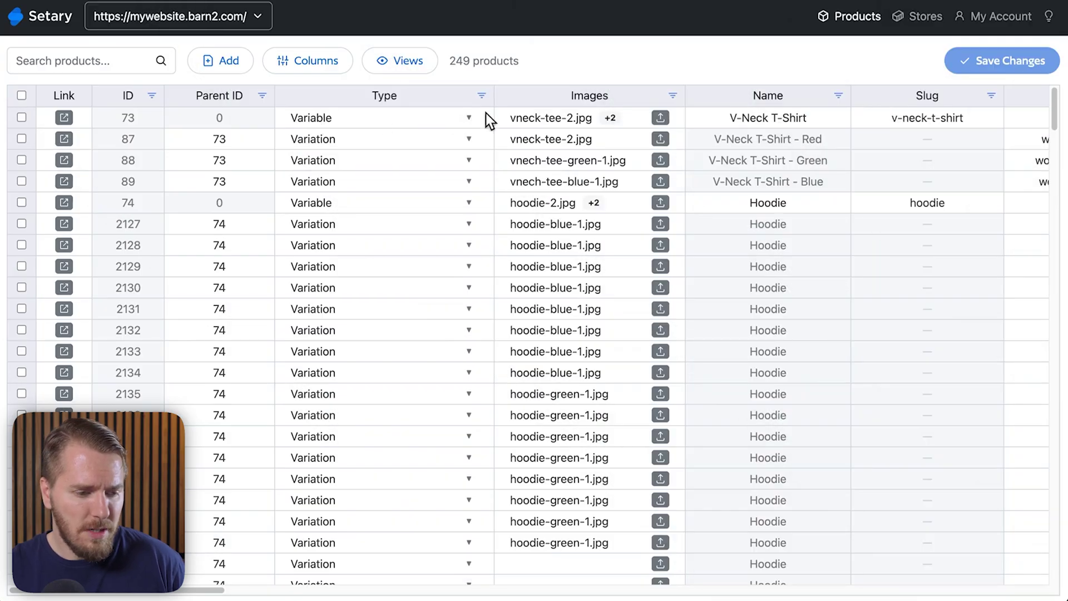
Step: Reorder the grid columns to Name, Type, Images and widen the Type column
drag(427, 95, 645, 98)
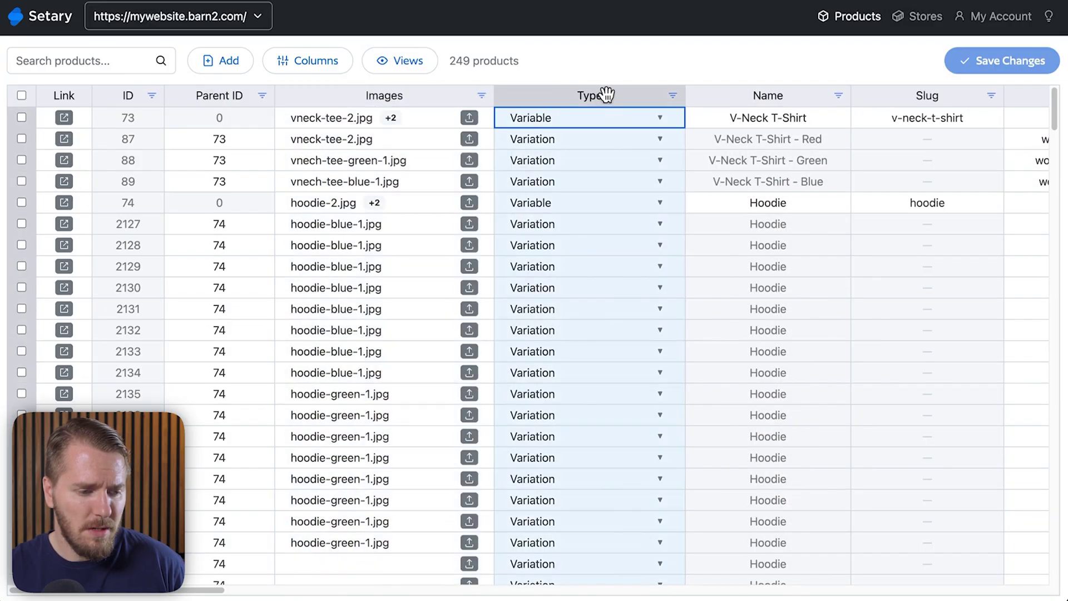
drag(769, 96, 406, 96)
click(784, 99)
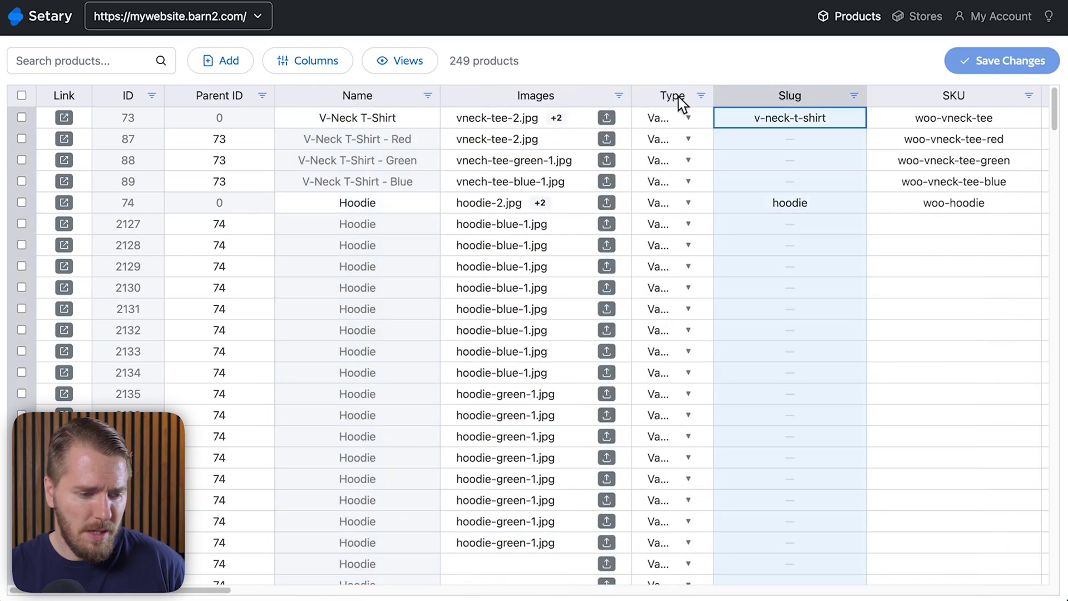
drag(661, 99, 484, 96)
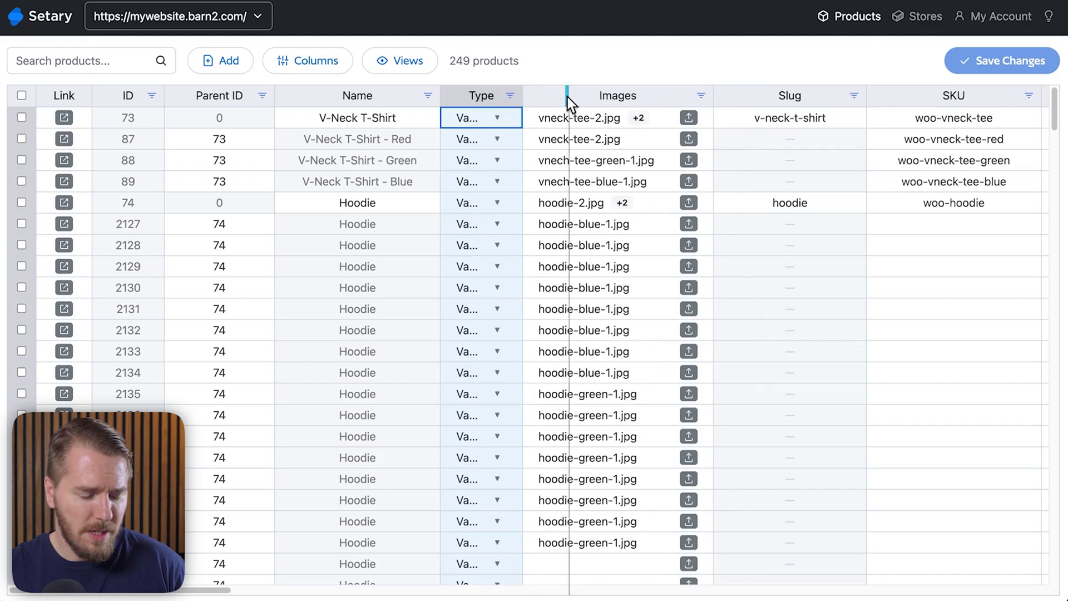
drag(569, 101, 570, 96)
Step: Locate the Regular Price column and drag it next to the Name column
scroll(573, 193, right, 15)
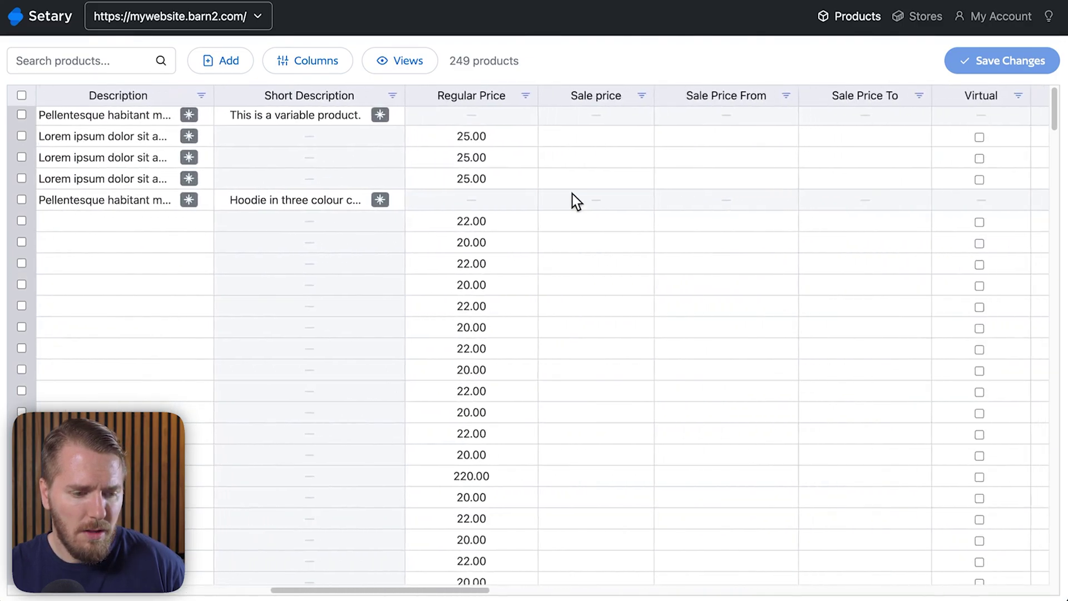
scroll(572, 194, right, 15)
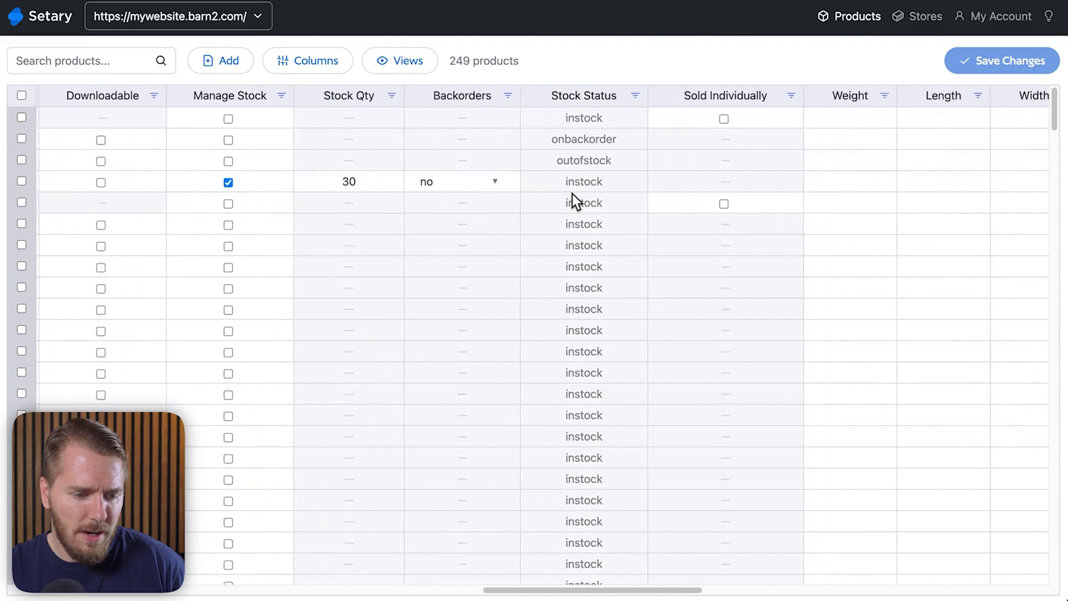
scroll(573, 193, right, 15)
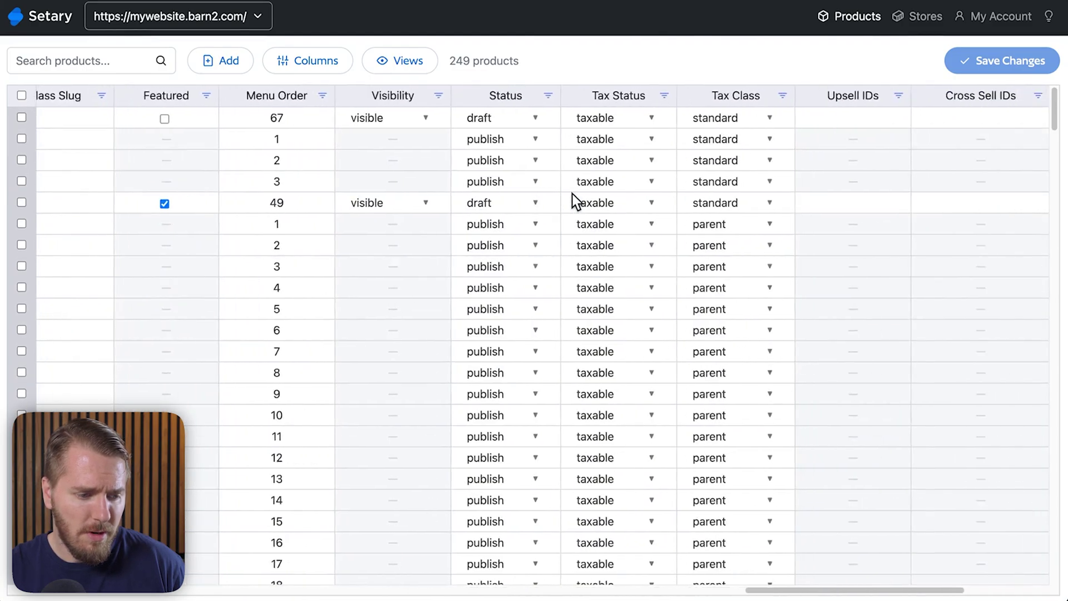
scroll(744, 161, right, 5)
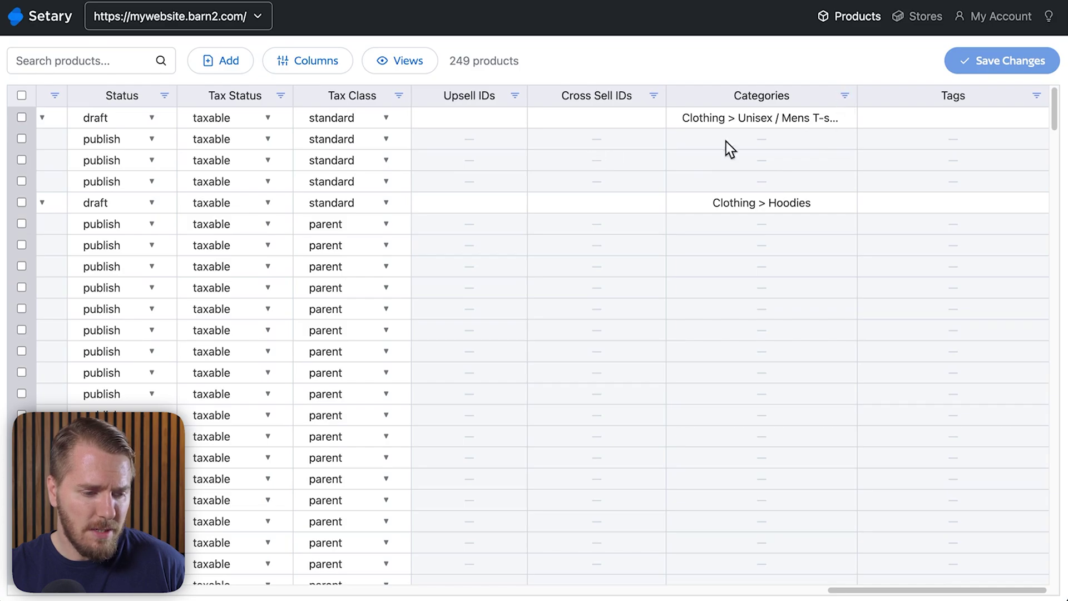
scroll(777, 274, down, 10)
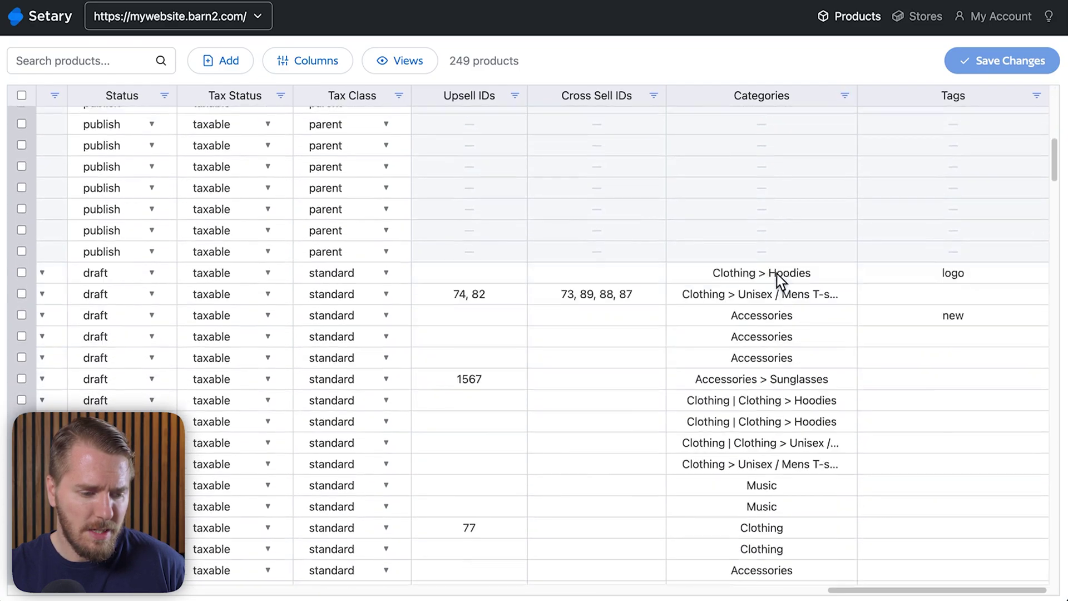
scroll(824, 196, up, 3)
scroll(758, 219, up, 2)
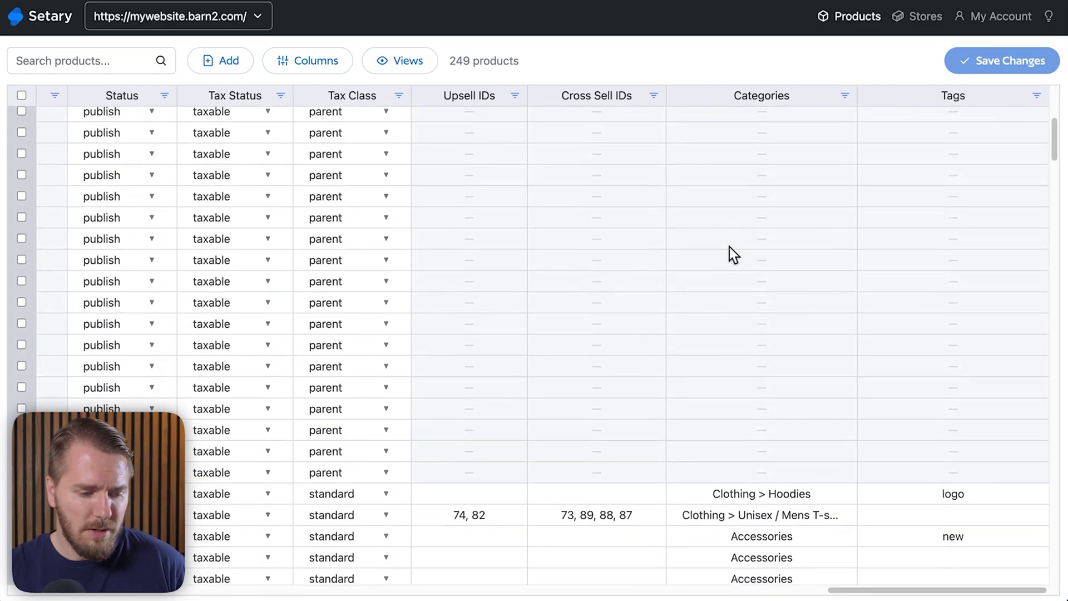
scroll(729, 246, down, 2)
scroll(730, 246, up, 5)
scroll(729, 246, left, 3)
scroll(729, 245, left, 15)
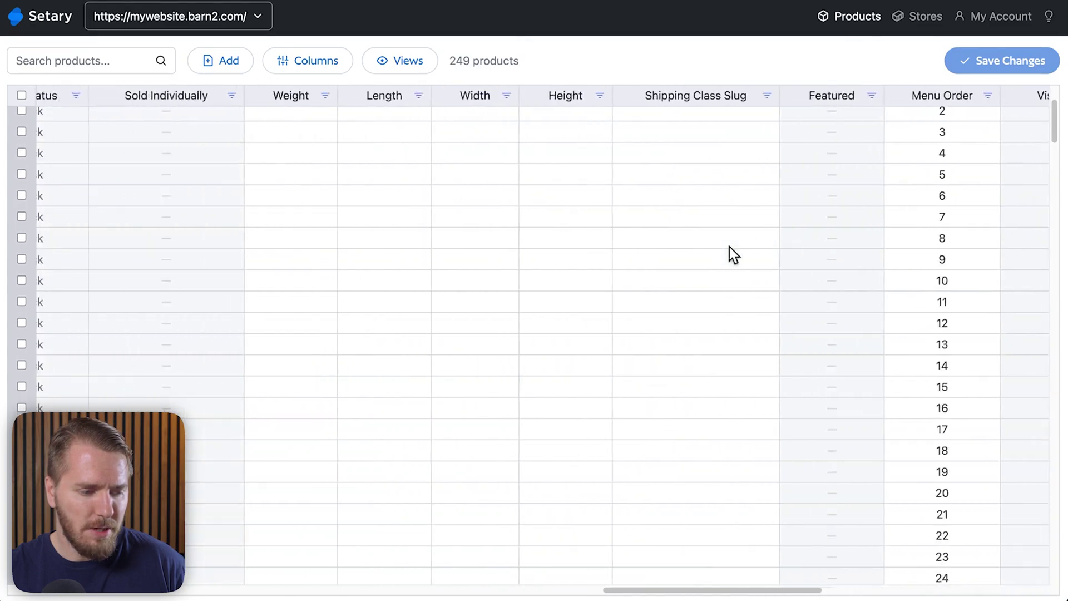
scroll(729, 245, left, 12)
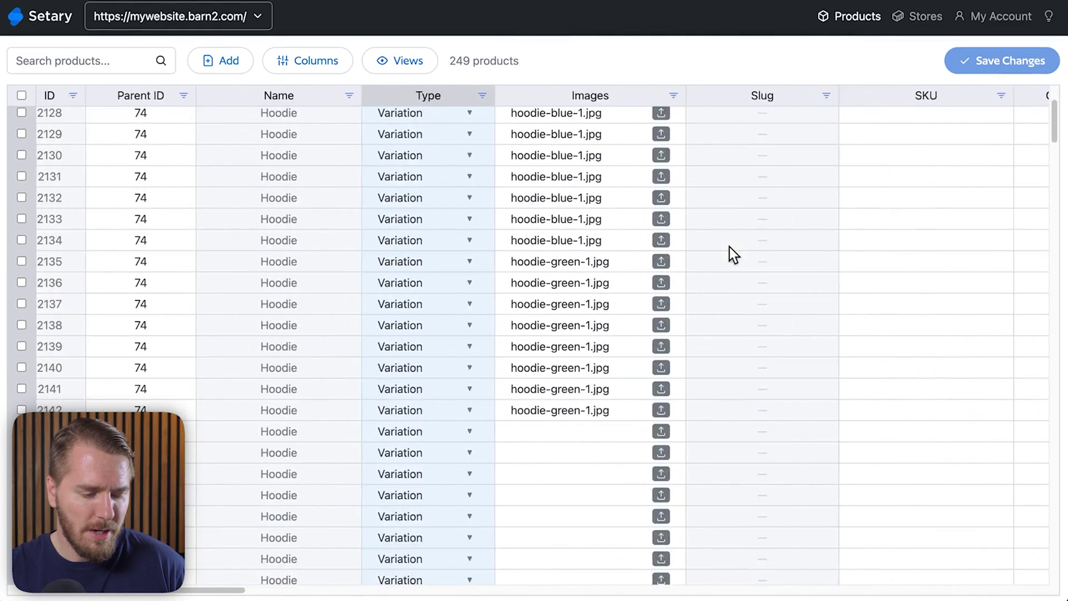
scroll(729, 245, right, 12)
drag(901, 96, 433, 99)
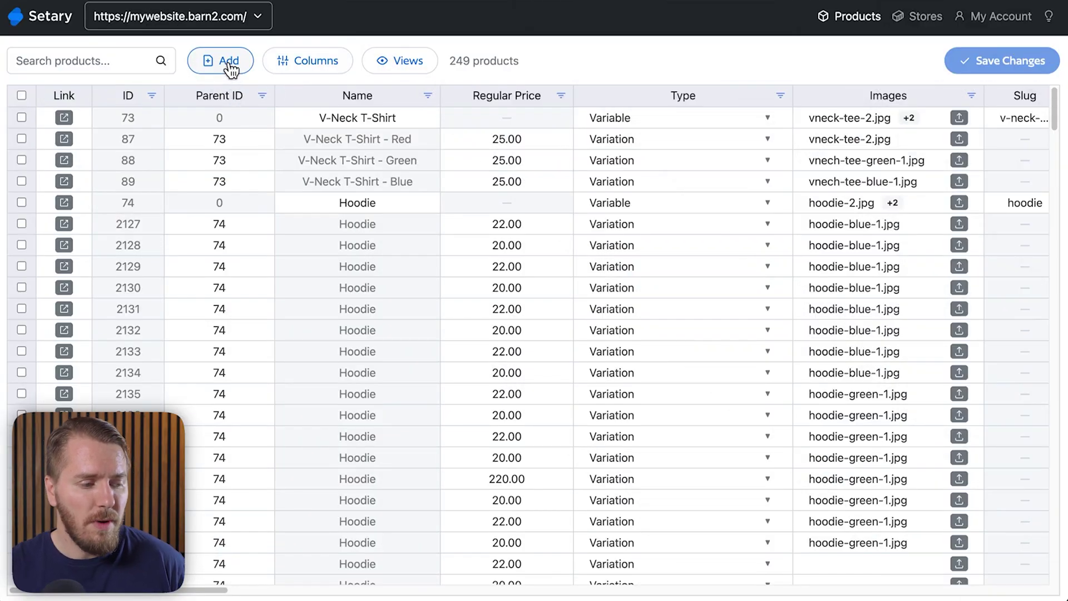
click(229, 64)
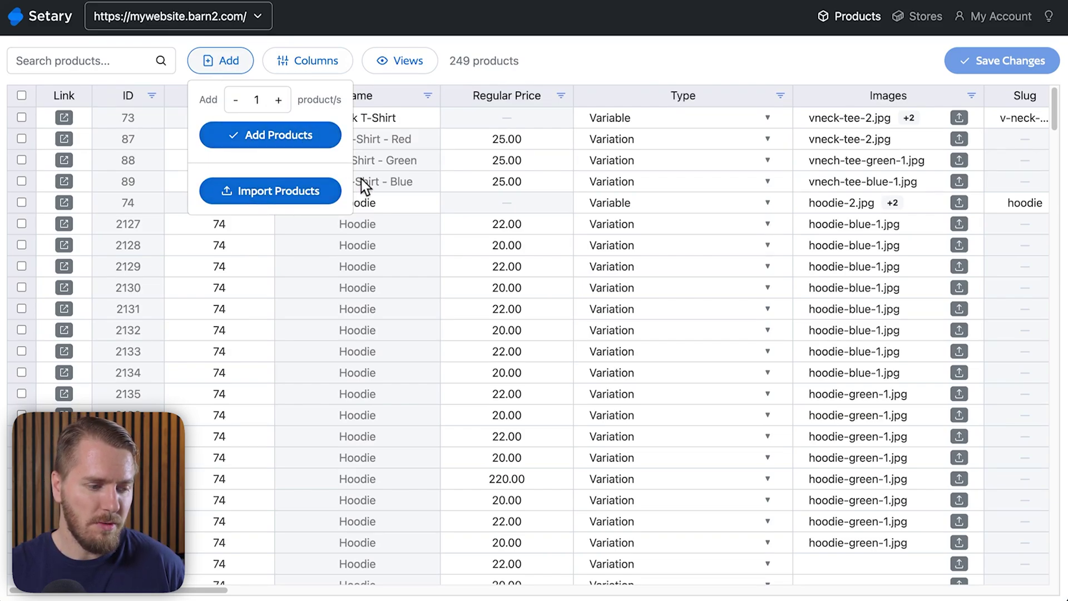
click(369, 79)
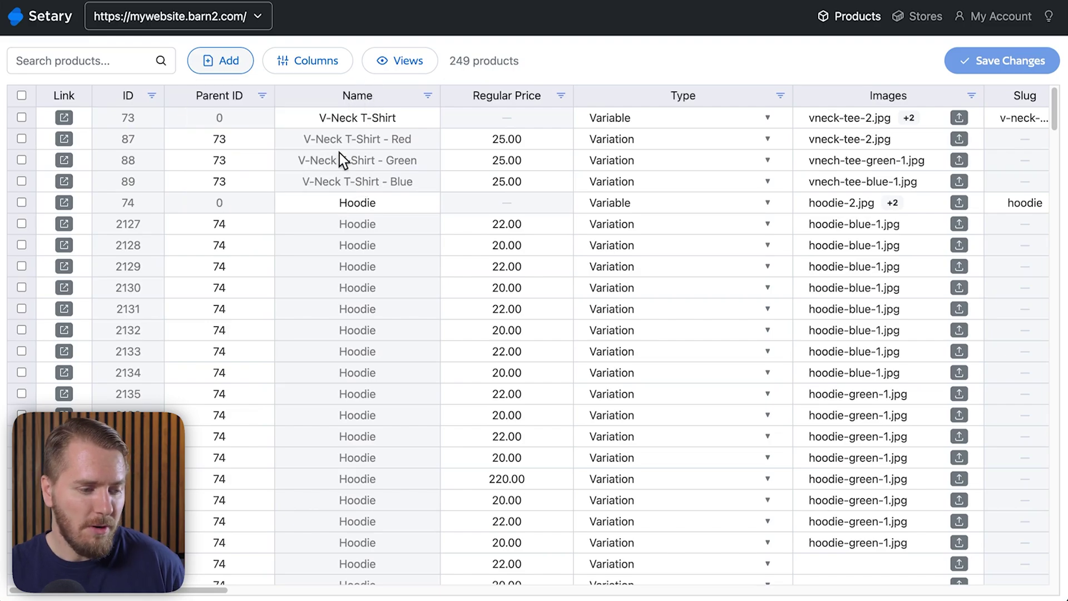
click(308, 61)
scroll(374, 256, down, 5)
scroll(378, 270, down, 12)
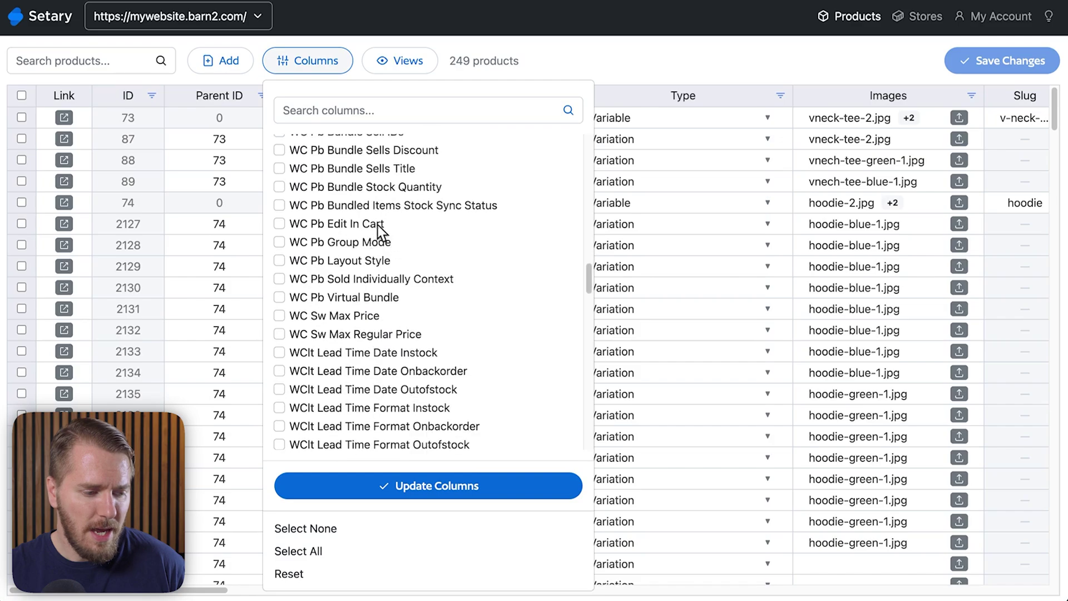
scroll(363, 251, down, 15)
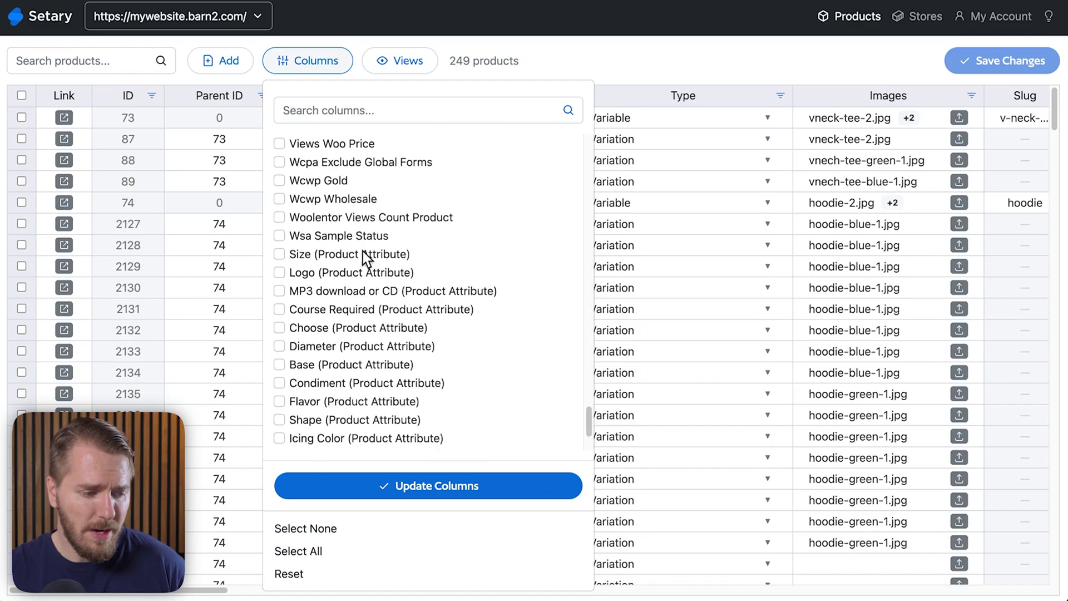
scroll(362, 252, down, 3)
scroll(369, 279, up, 15)
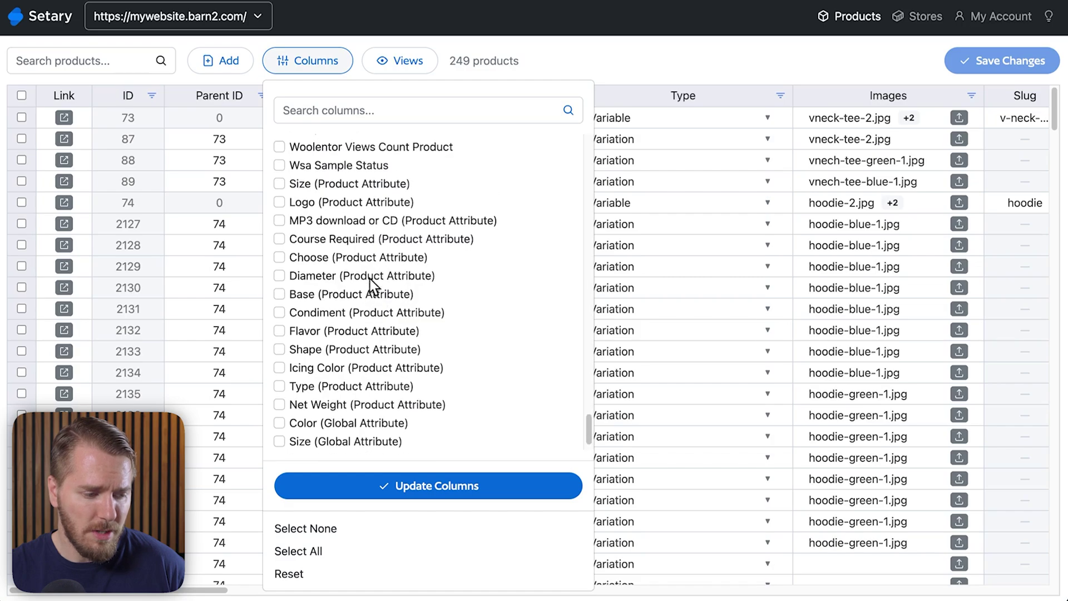
scroll(370, 279, up, 10)
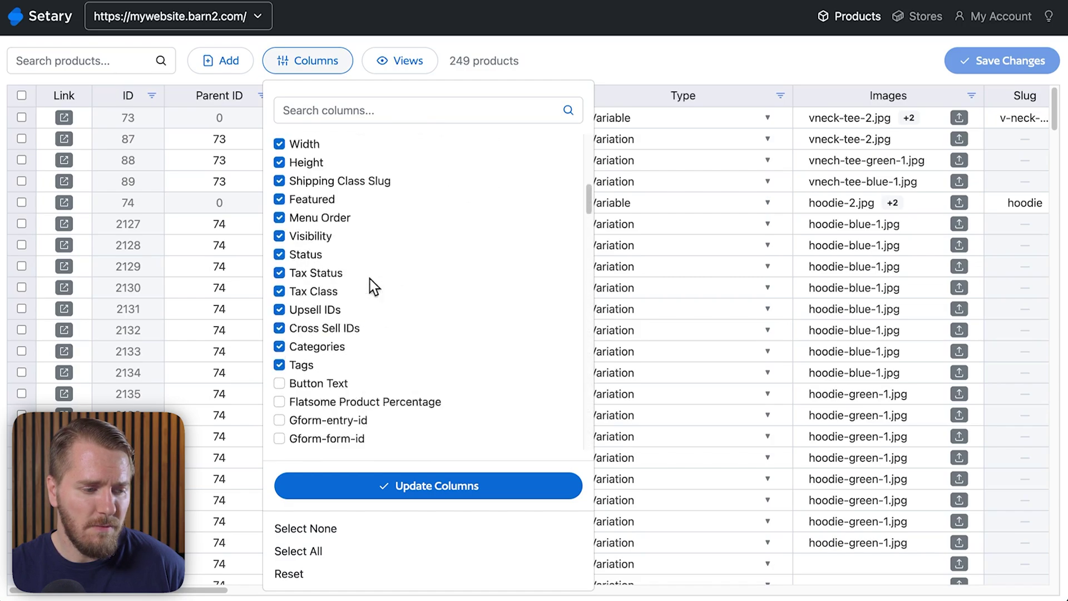
click(443, 50)
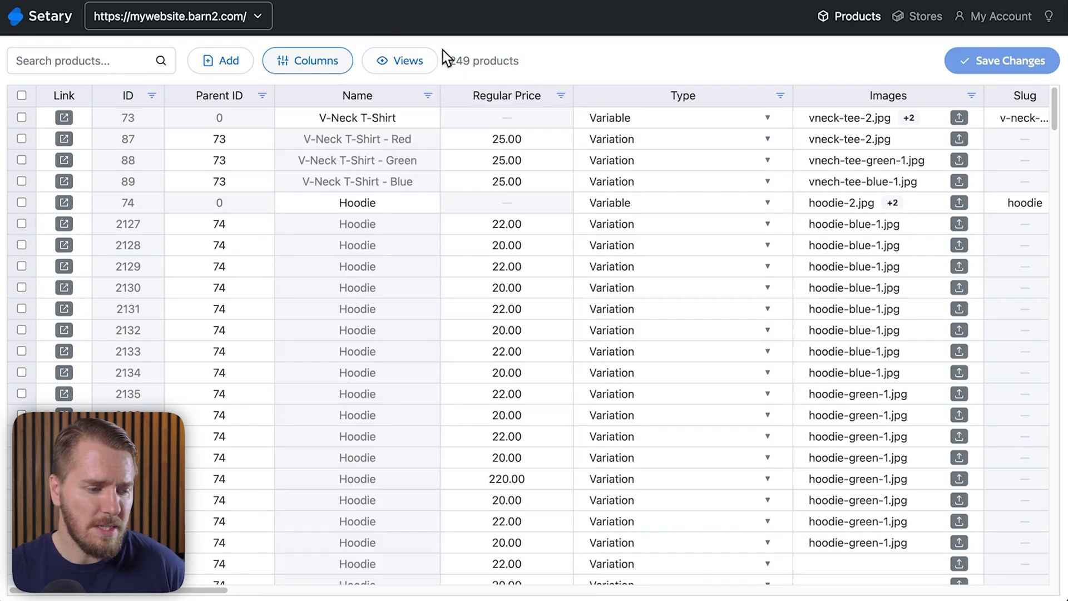
Step: Save the current column layout as the view 'My Website 1' and load it
click(418, 66)
text(My Website 1)
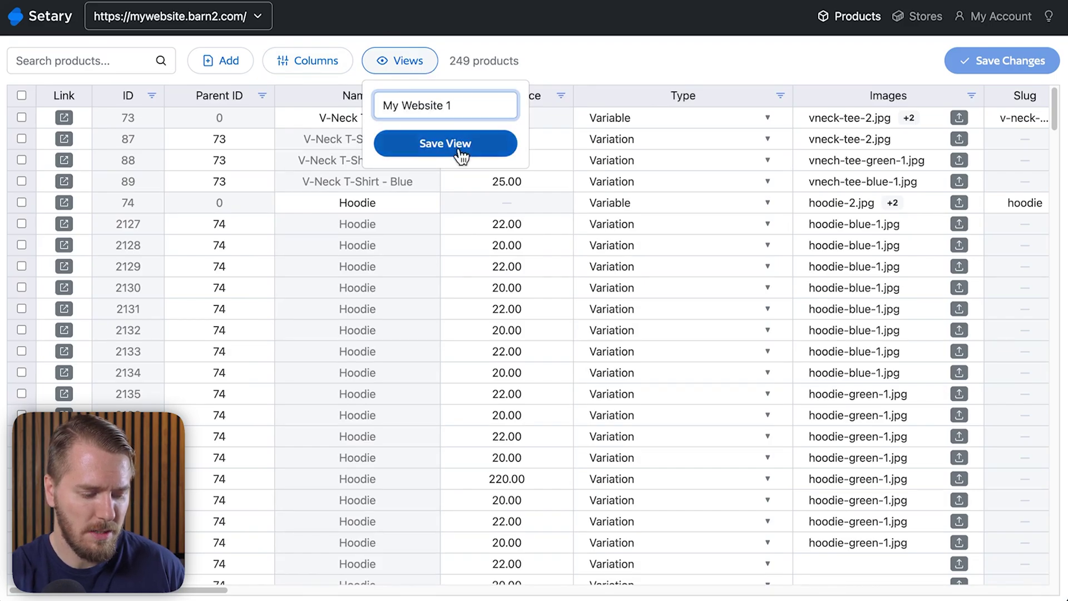
click(458, 145)
click(459, 149)
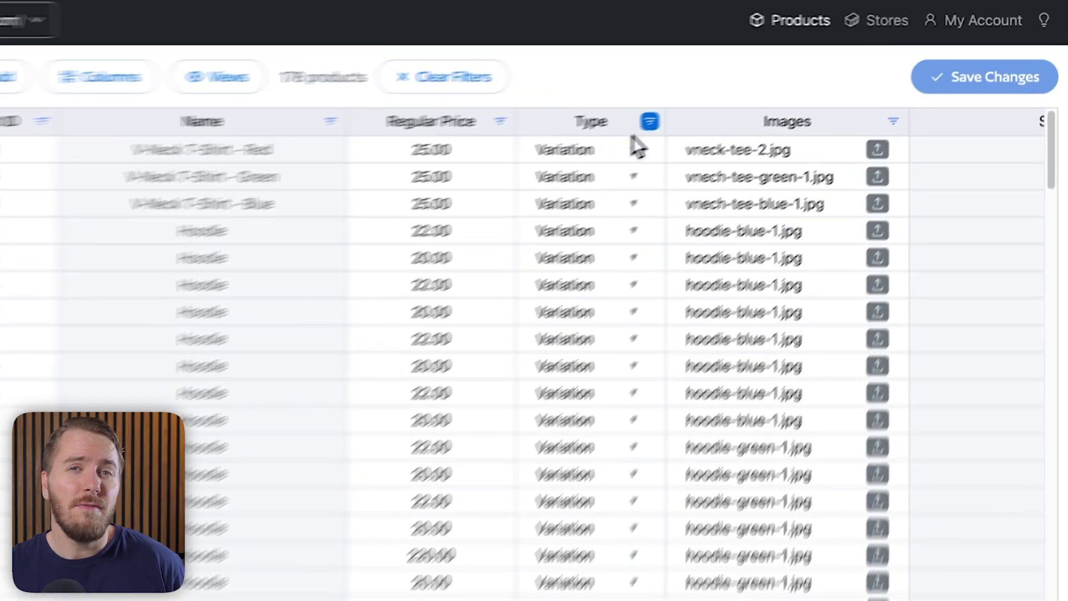
Step: Filter the Type column to show only Simple products
click(650, 121)
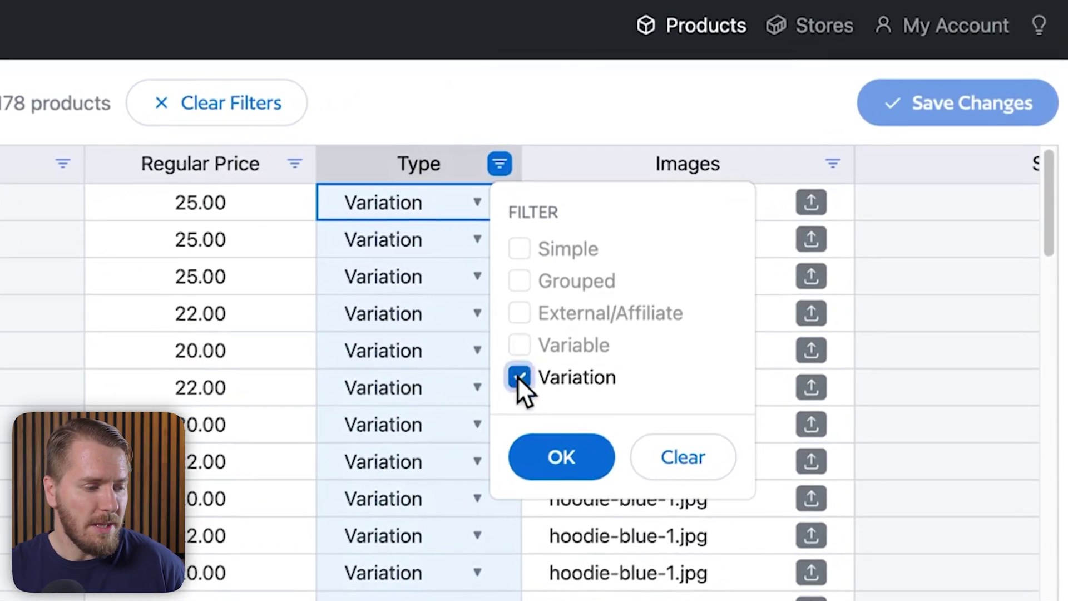
click(664, 278)
click(510, 353)
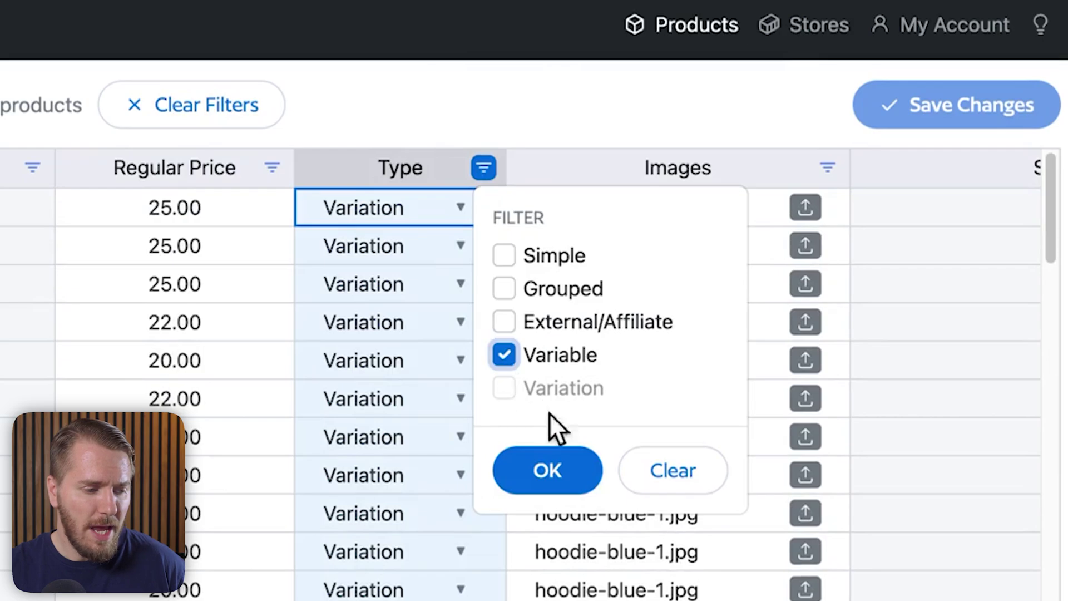
click(502, 257)
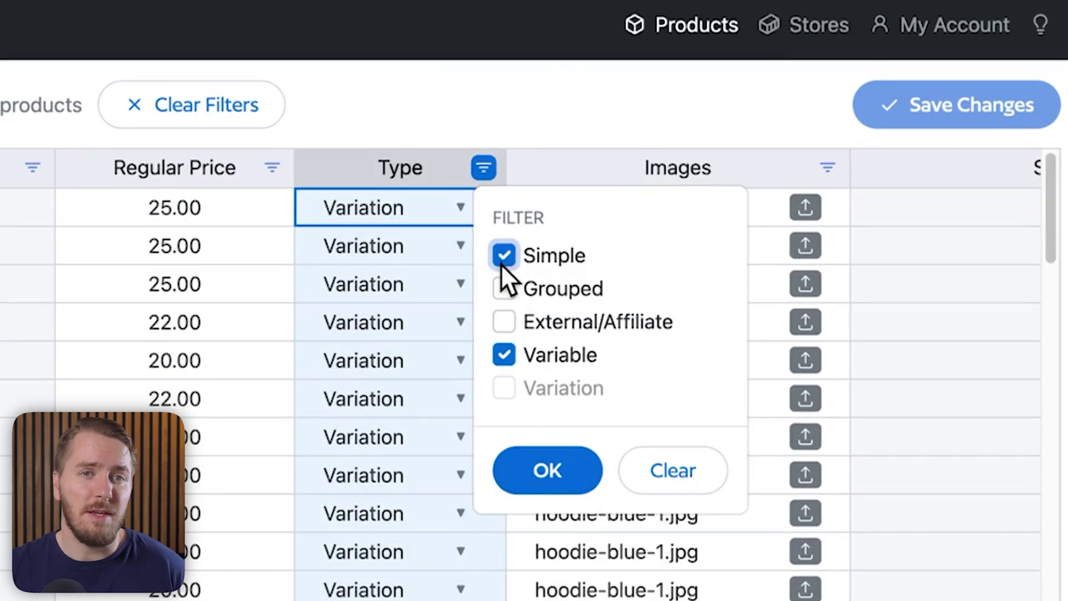
click(505, 357)
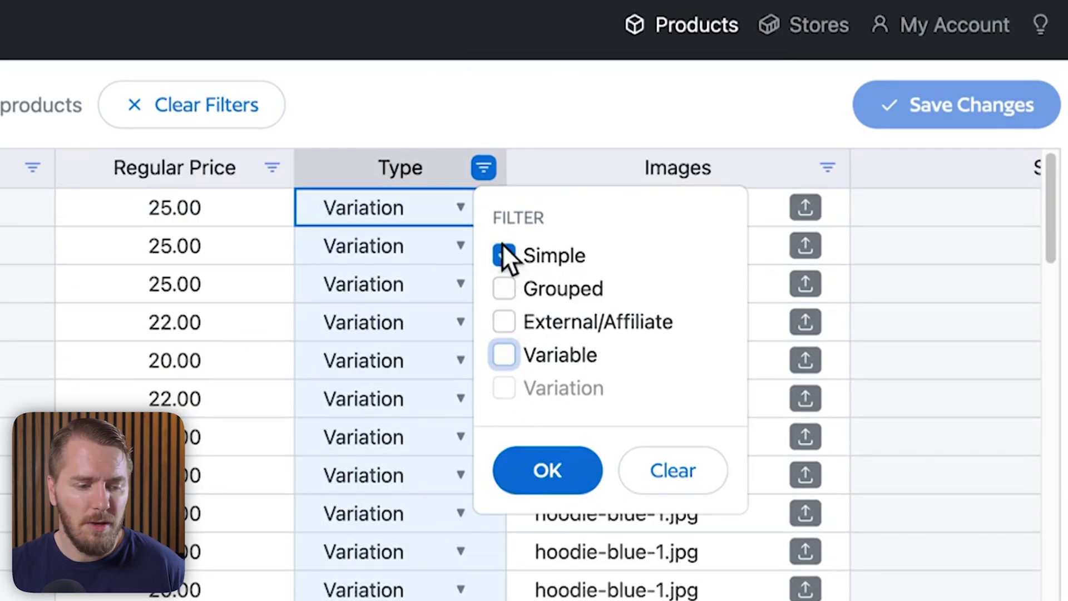
click(579, 494)
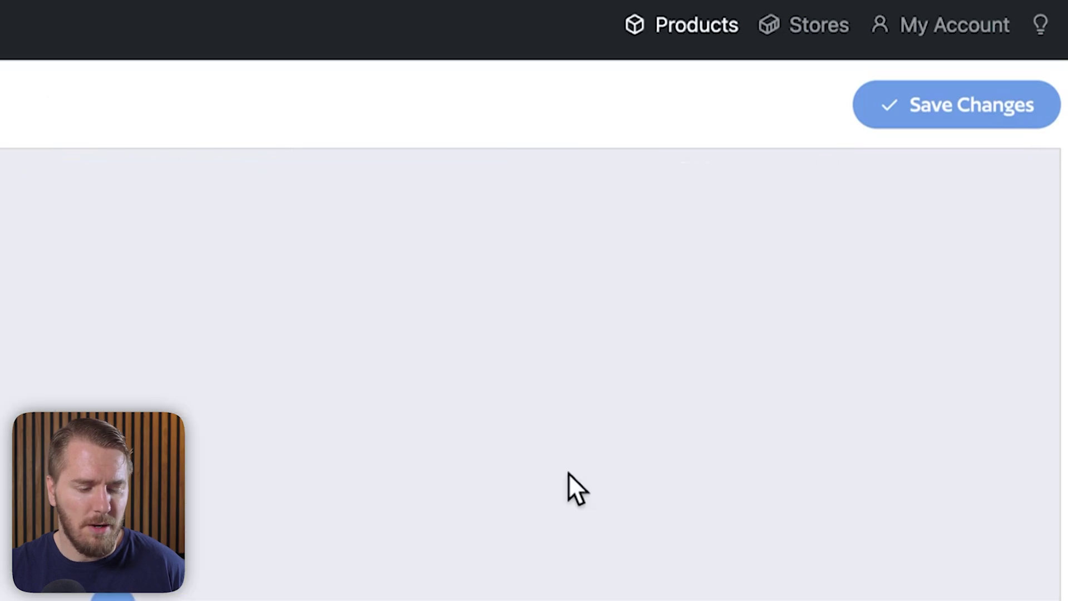
Step: Change the Type filter to show only Variable products
scroll(706, 201, down, 10)
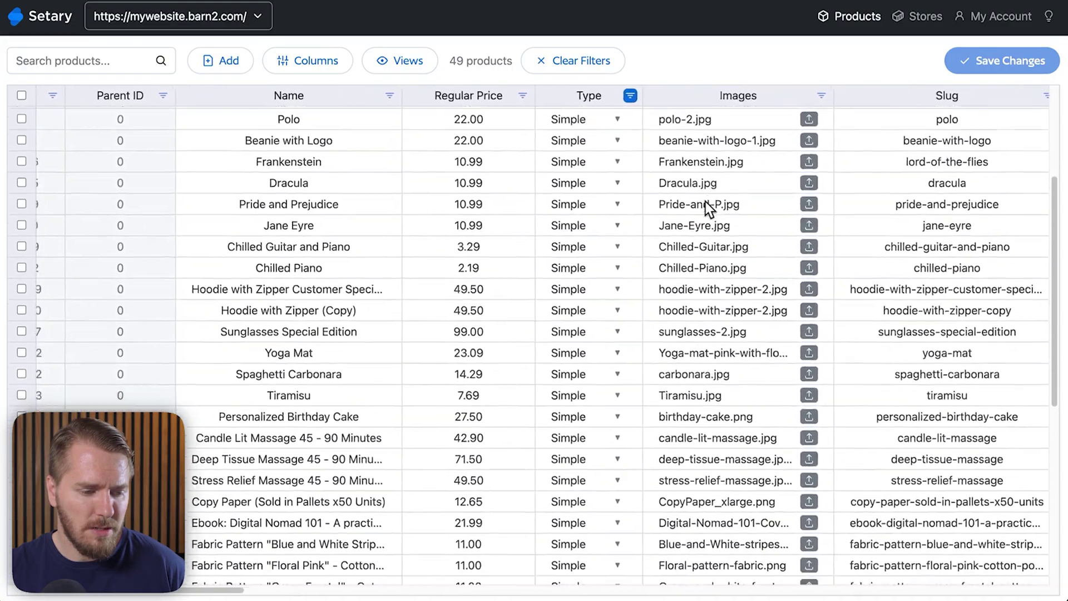
scroll(706, 202, up, 10)
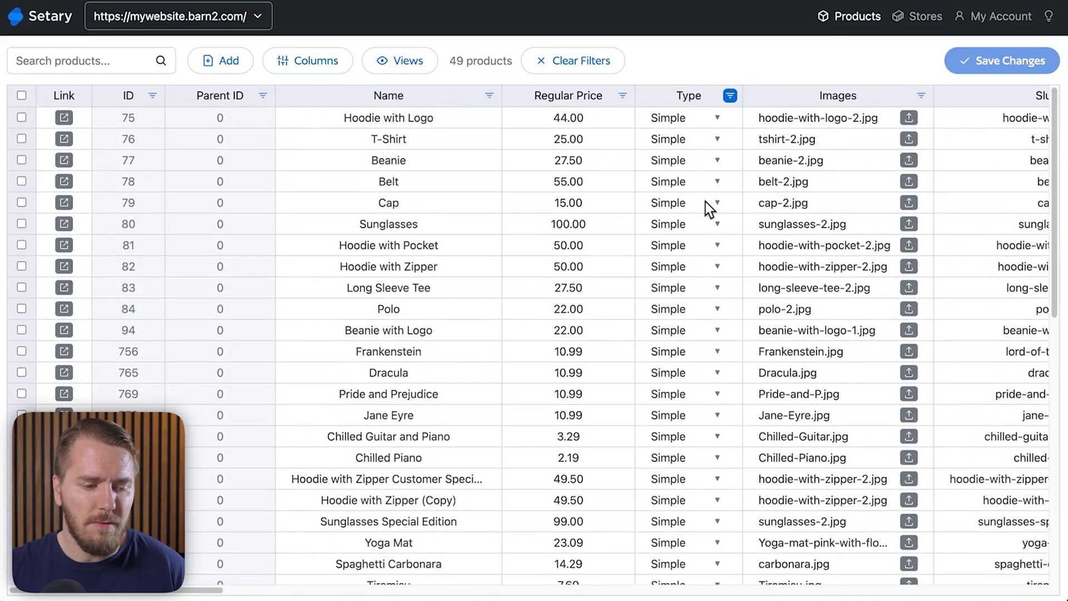
click(730, 96)
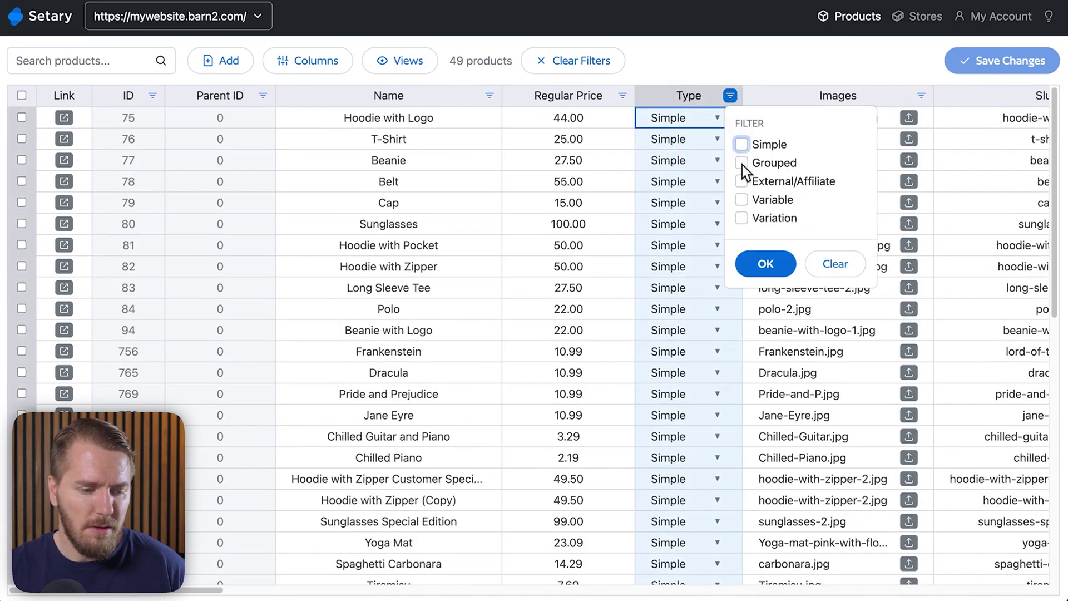
click(766, 266)
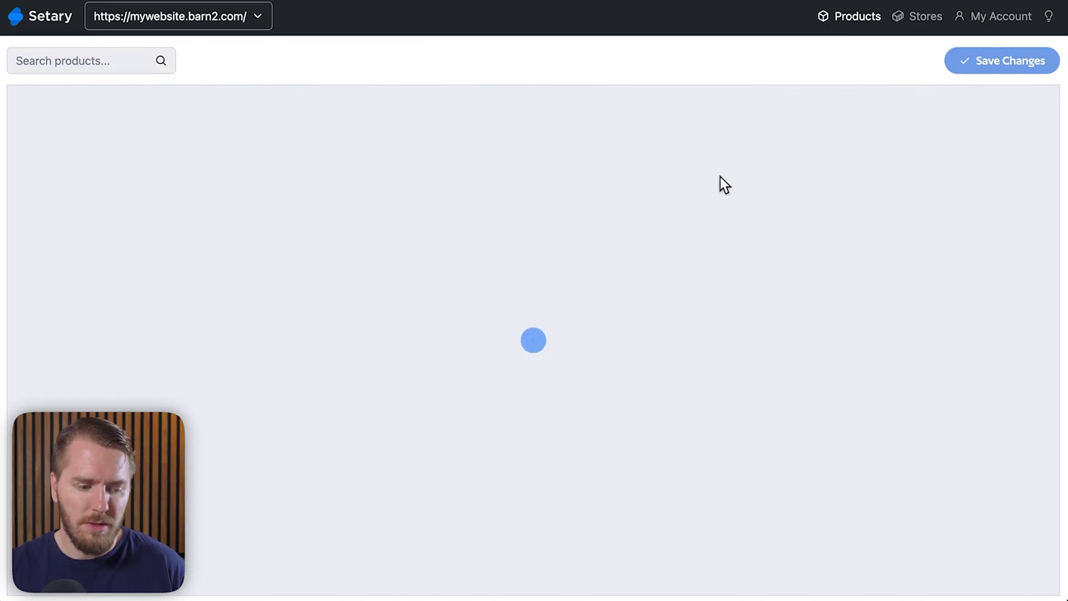
Step: Clear the Type column filter so the grid returns from 16 Variable products to all 249
scroll(679, 212, right, 5)
scroll(680, 212, left, 5)
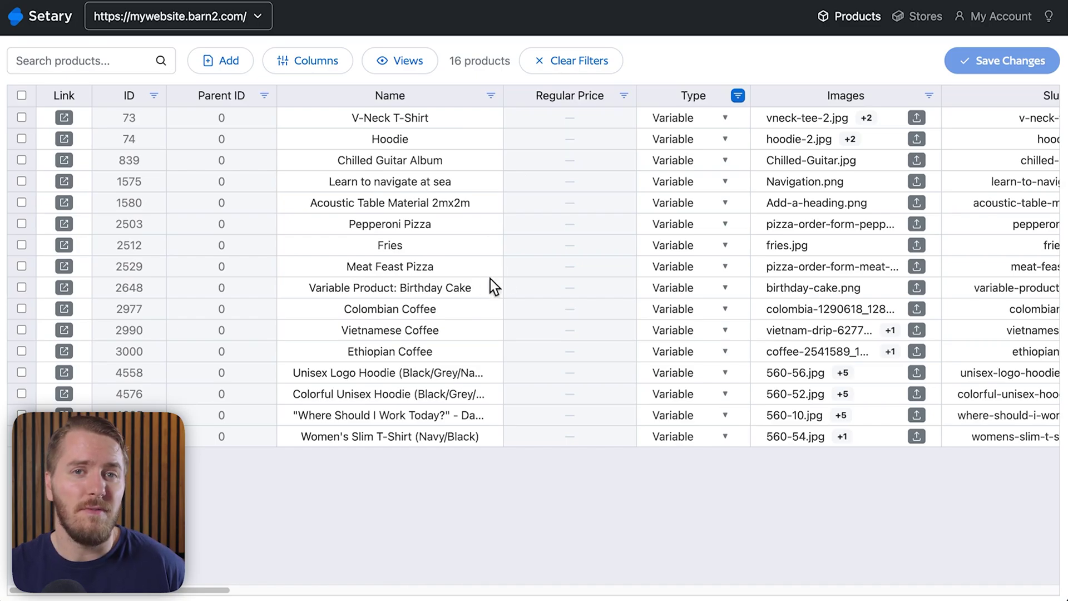
click(738, 95)
click(840, 267)
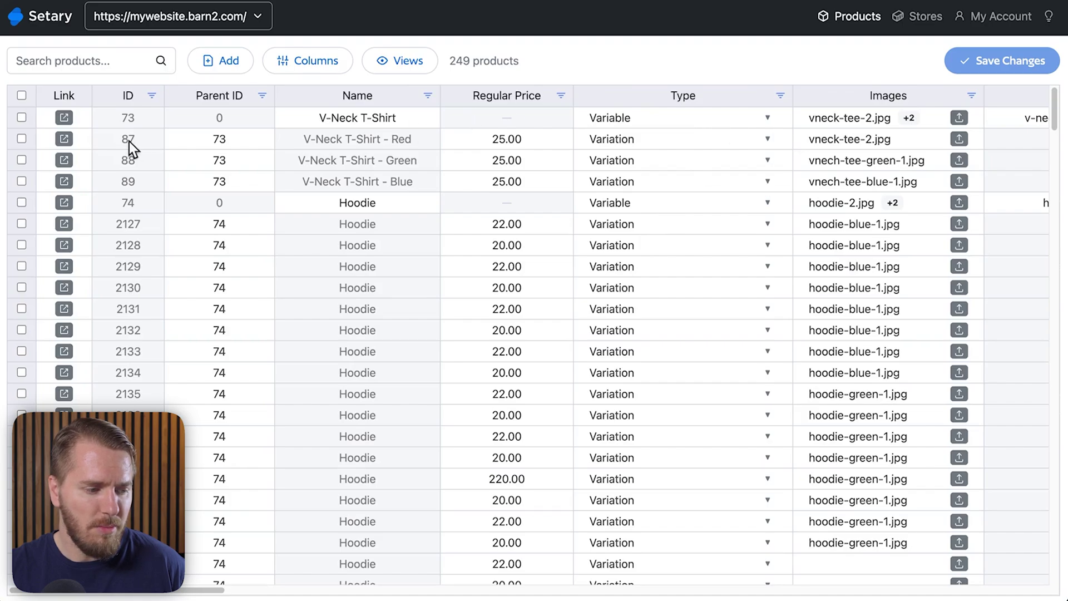
Step: Select all rows with the header checkbox and start a bulk edit of the 100 selected products
click(22, 96)
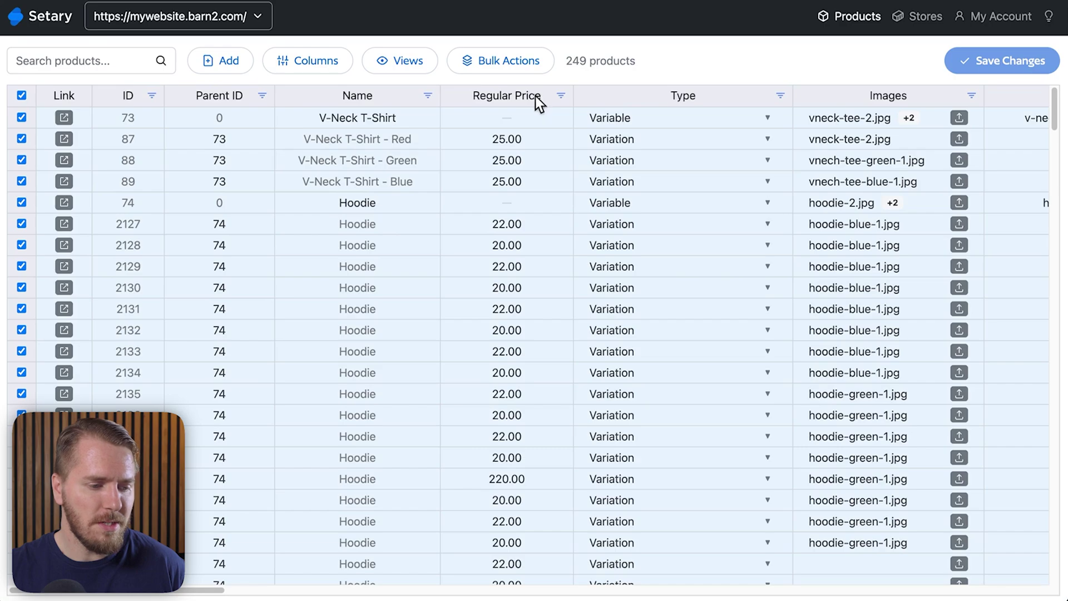
click(509, 62)
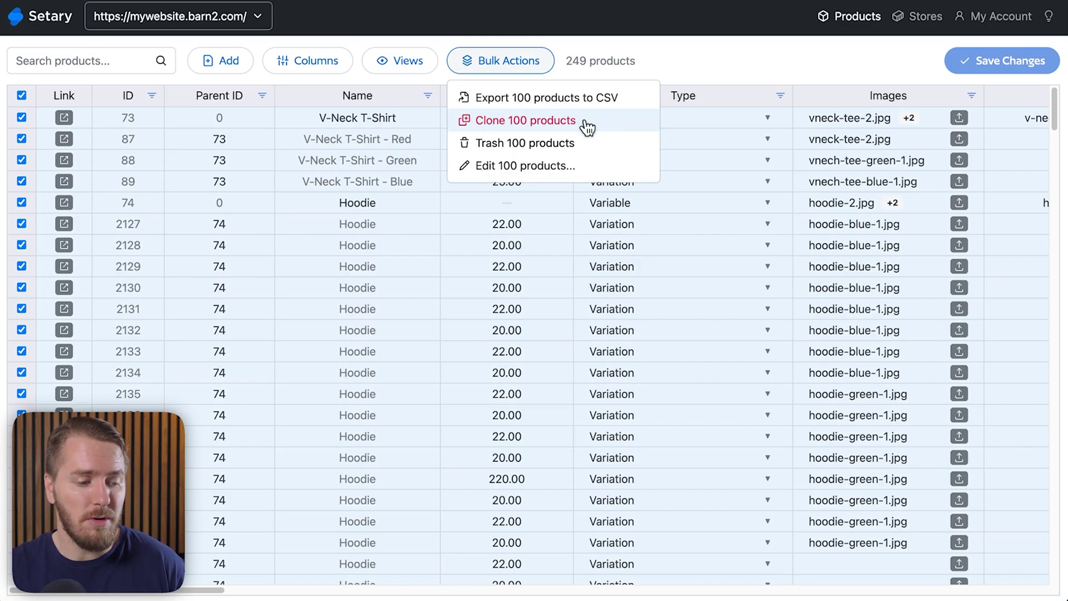
click(558, 176)
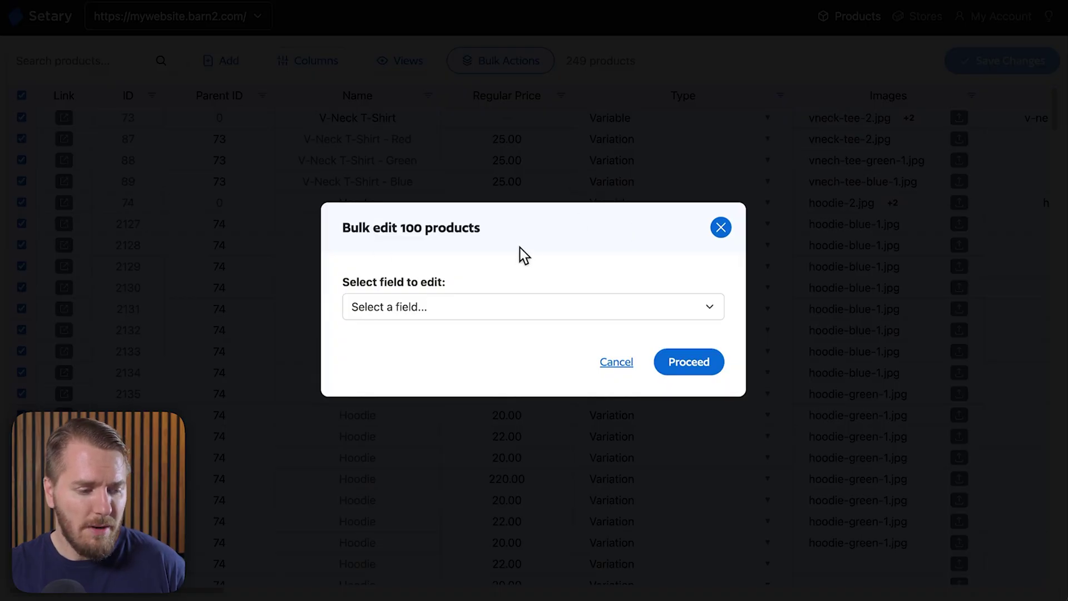
Step: Bulk-increase Stock Qty of the 100 selected products by a fixed amount
click(616, 312)
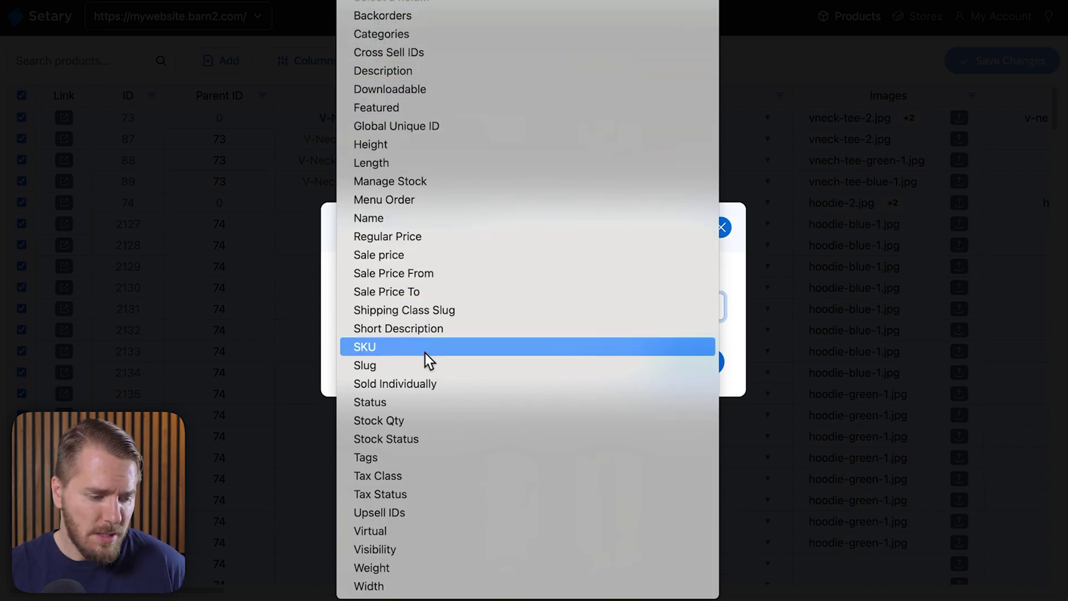
click(405, 425)
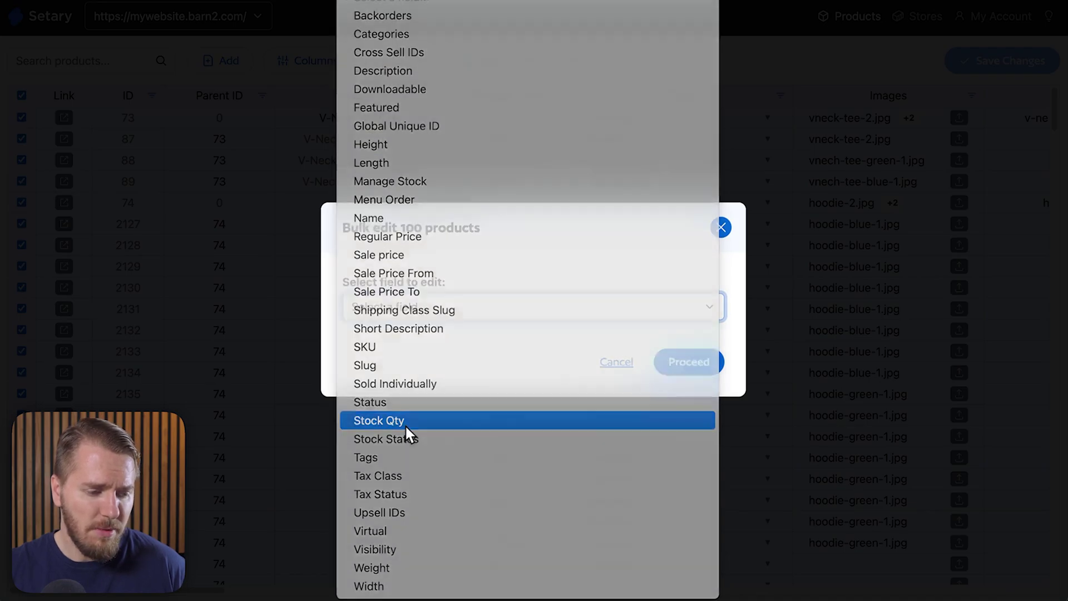
click(460, 343)
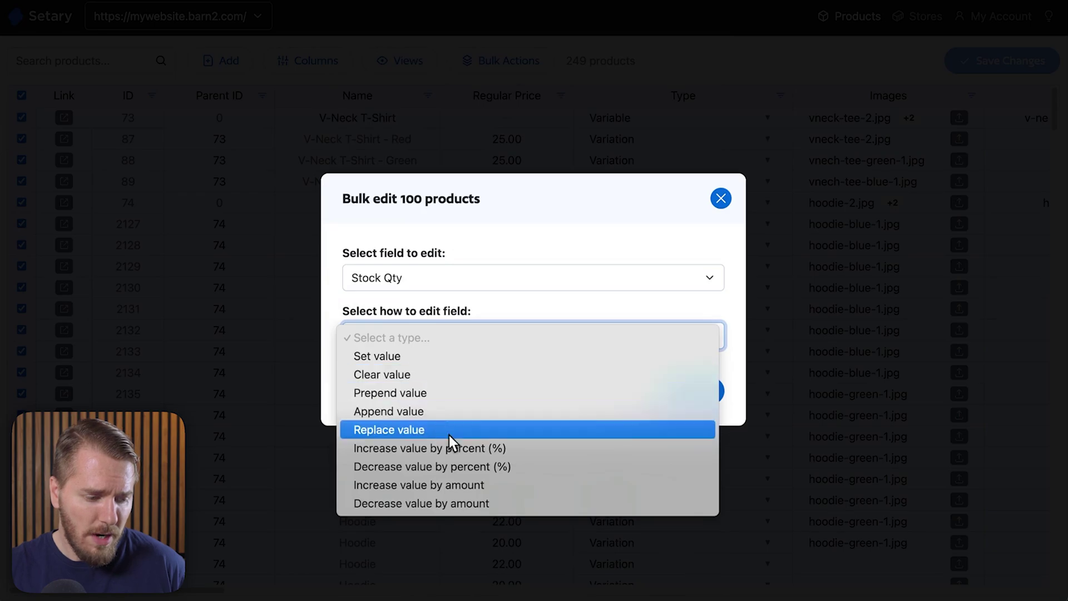
click(461, 486)
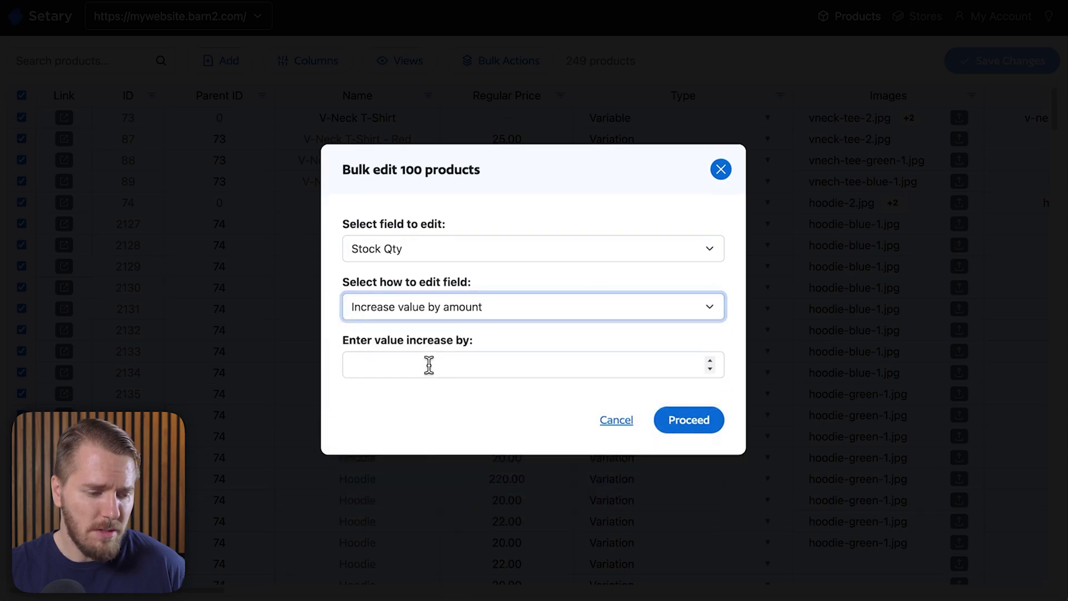
click(455, 365)
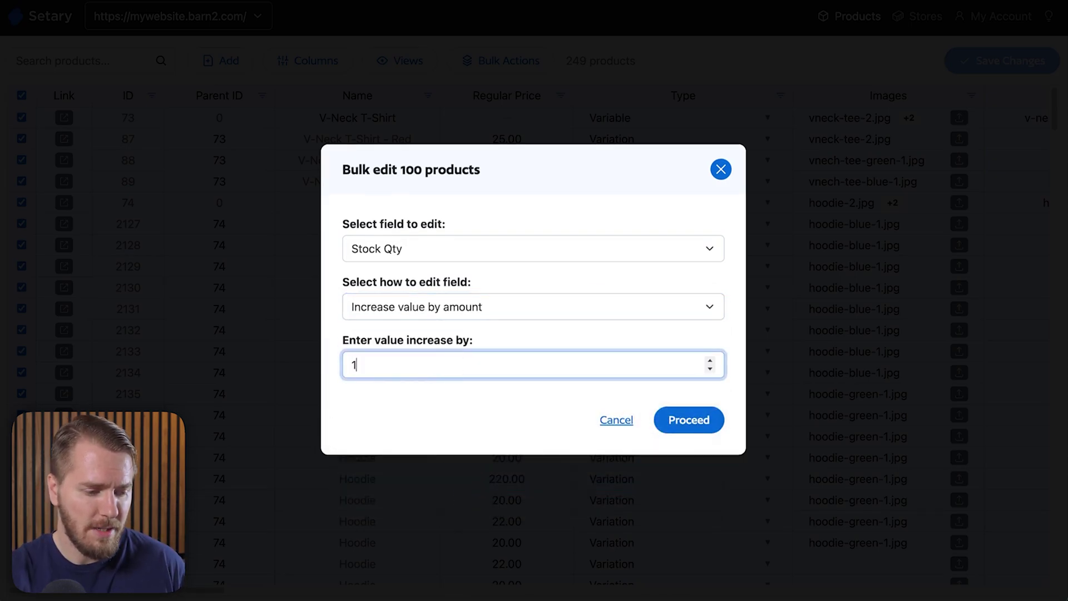
click(680, 421)
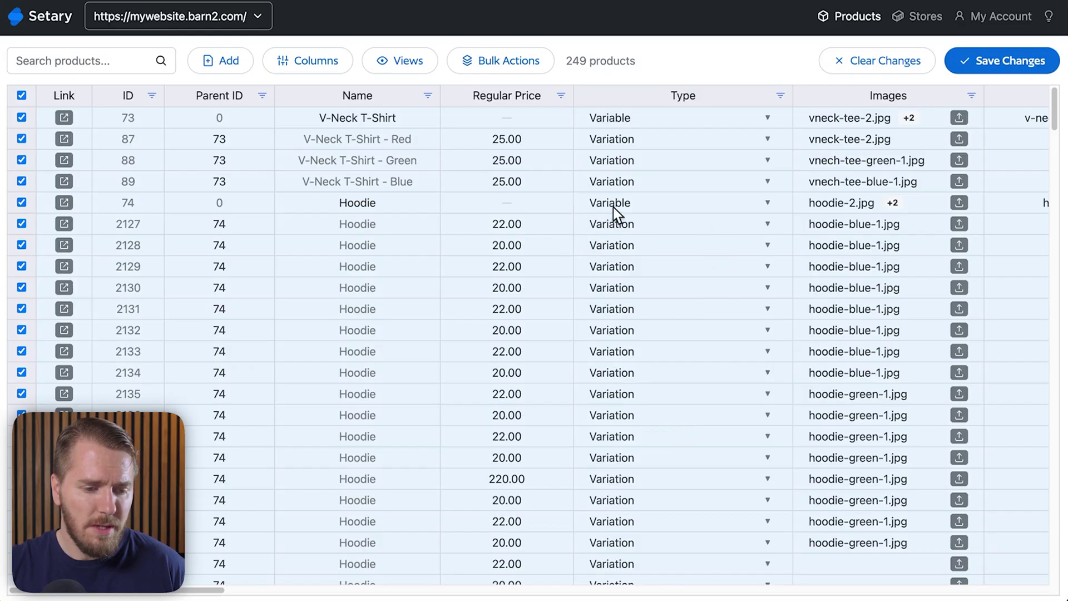
Step: Scroll the grid right to the Stock Qty column and set its filter to Range
scroll(613, 208, right, 15)
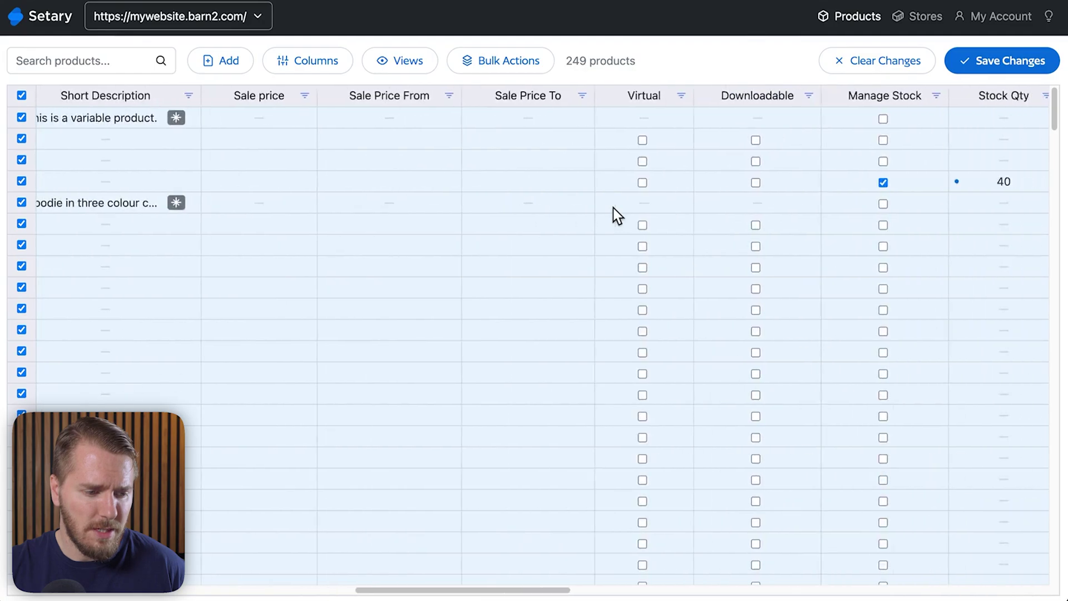
scroll(613, 208, right, 8)
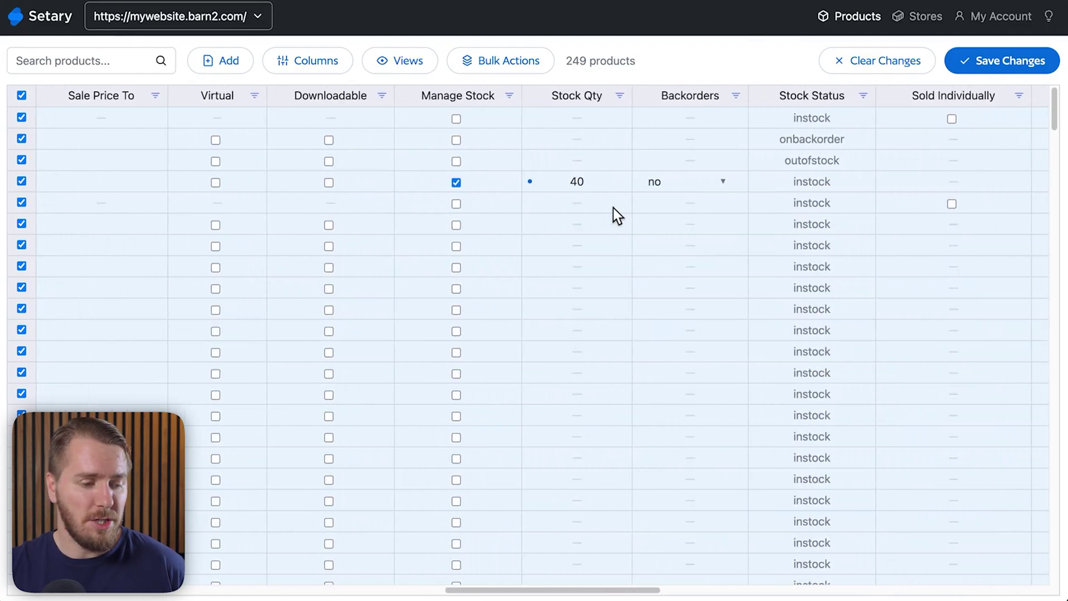
scroll(613, 209, right, 1)
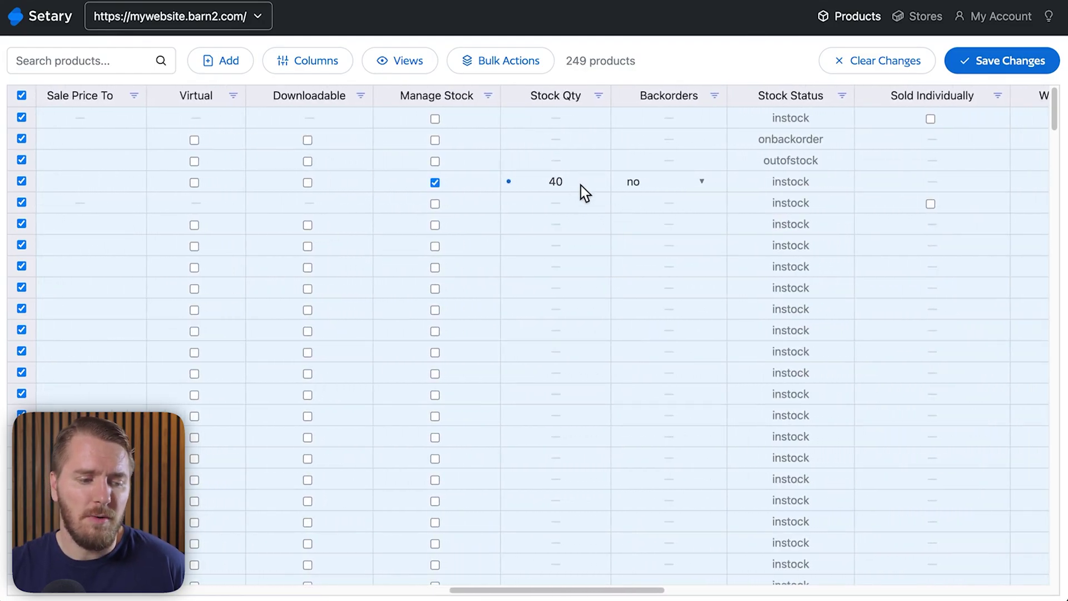
scroll(580, 185, right, 1)
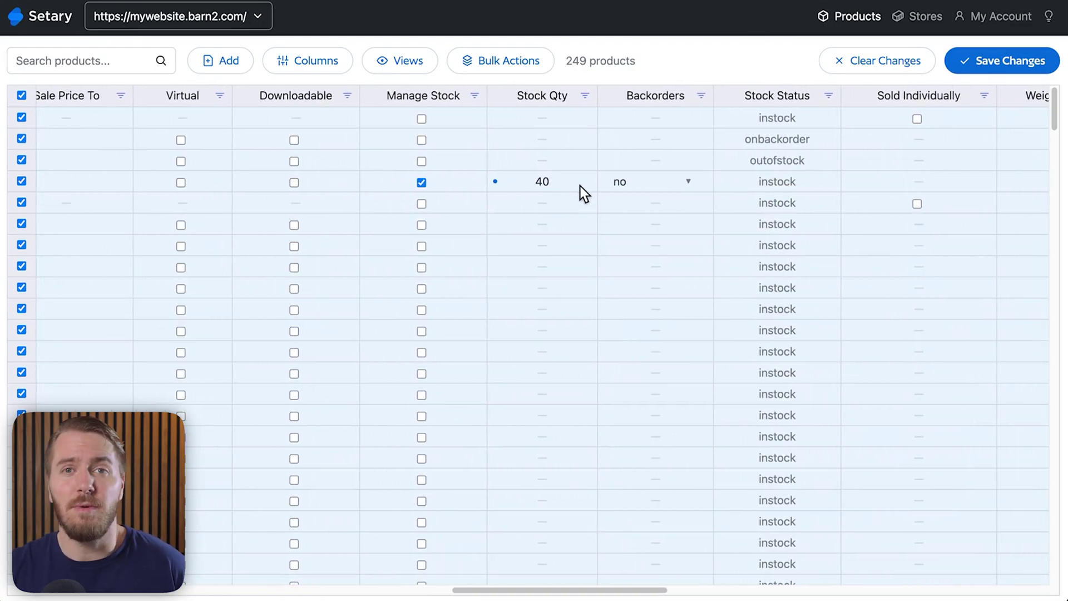
click(585, 96)
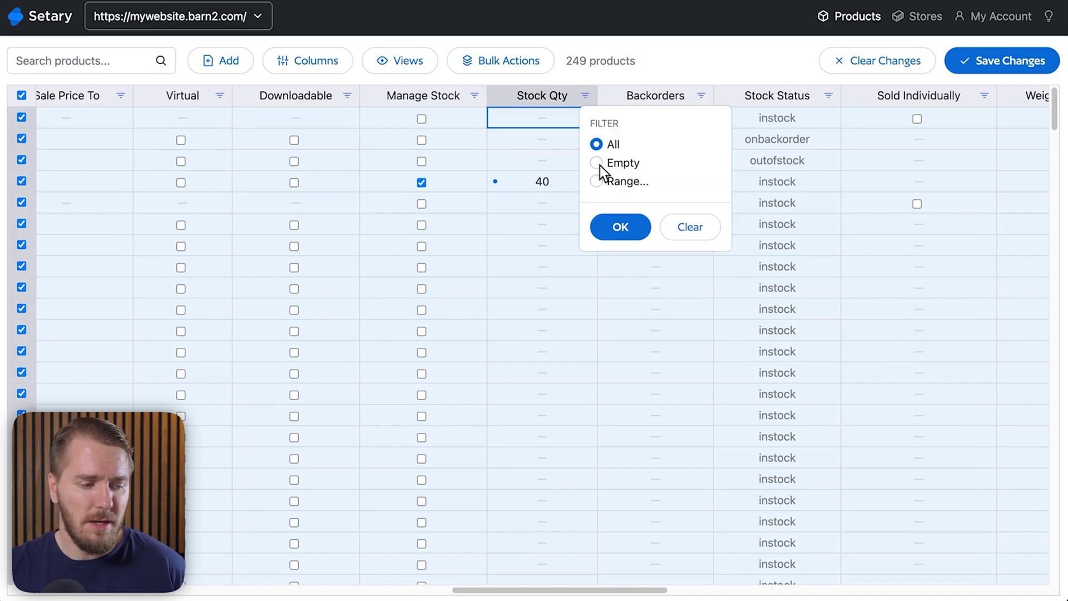
click(596, 181)
click(626, 215)
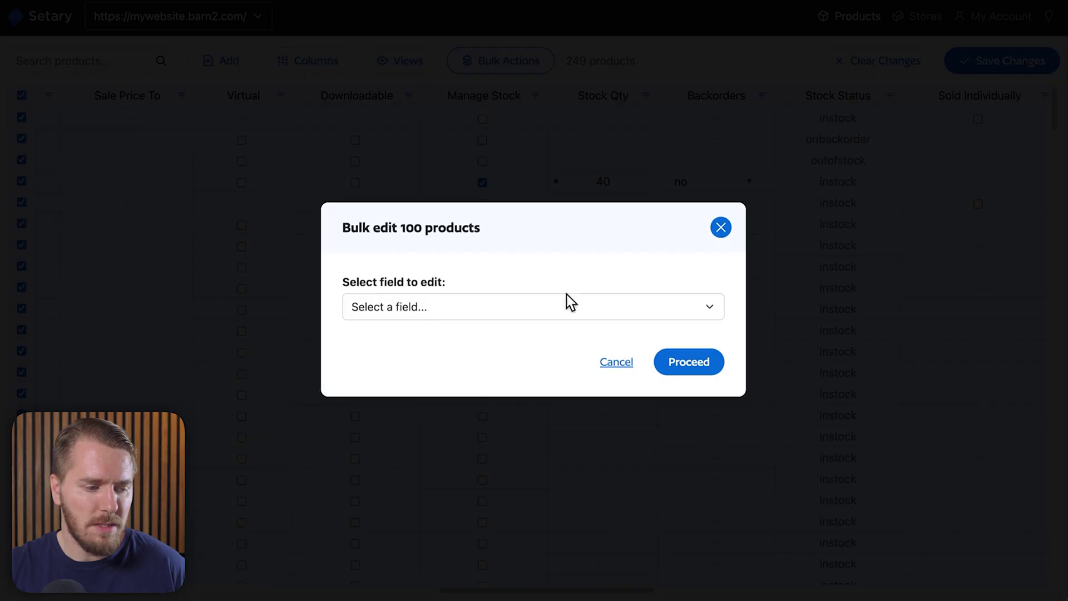
Step: Bulk-set the Manage Stock field to Yes for all 100 products
click(504, 306)
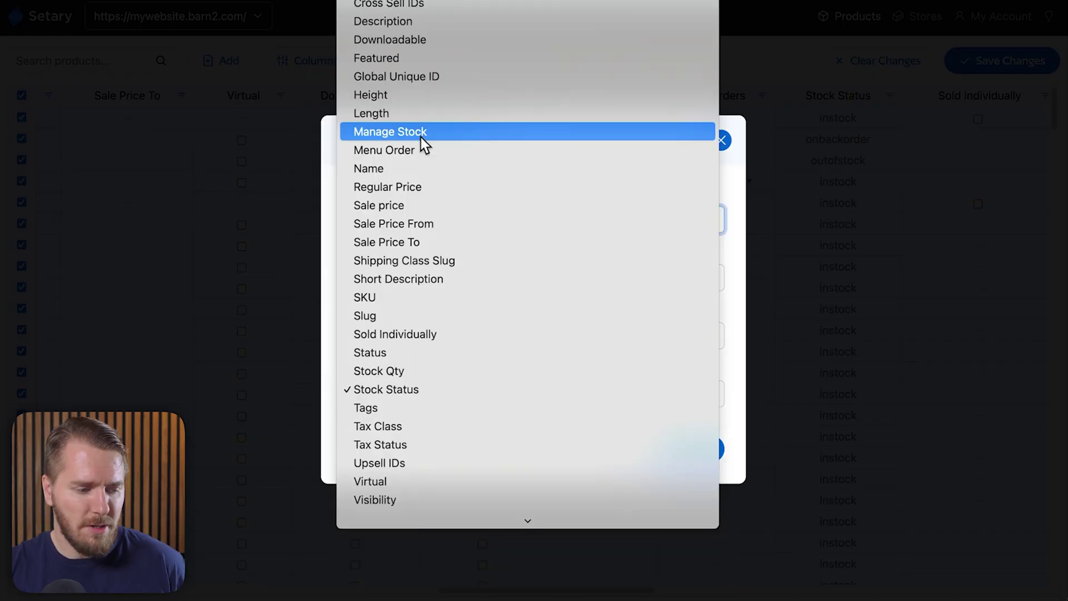
click(424, 144)
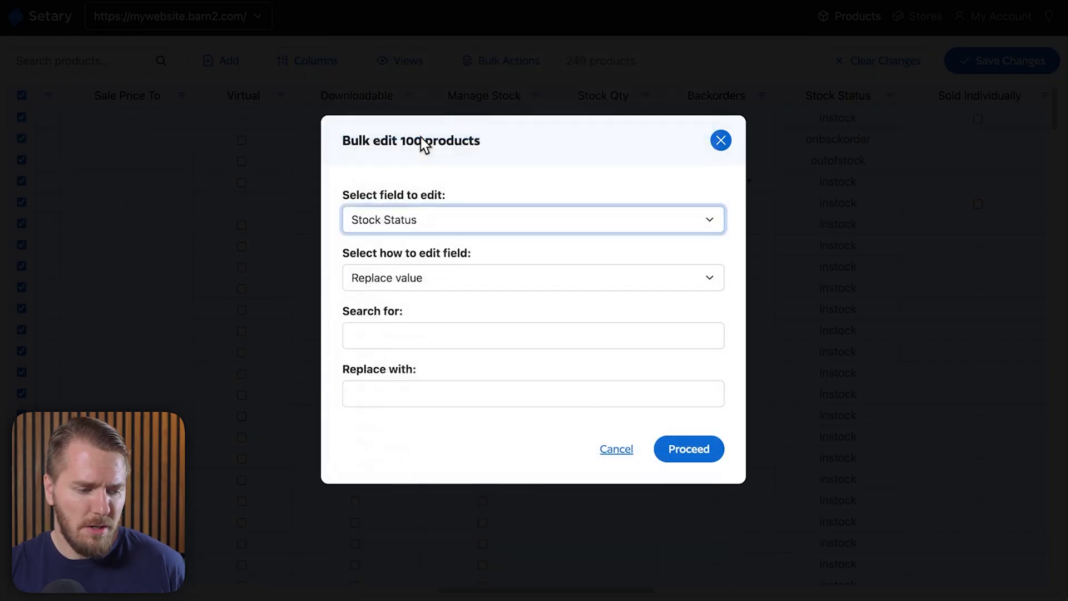
click(372, 336)
click(377, 359)
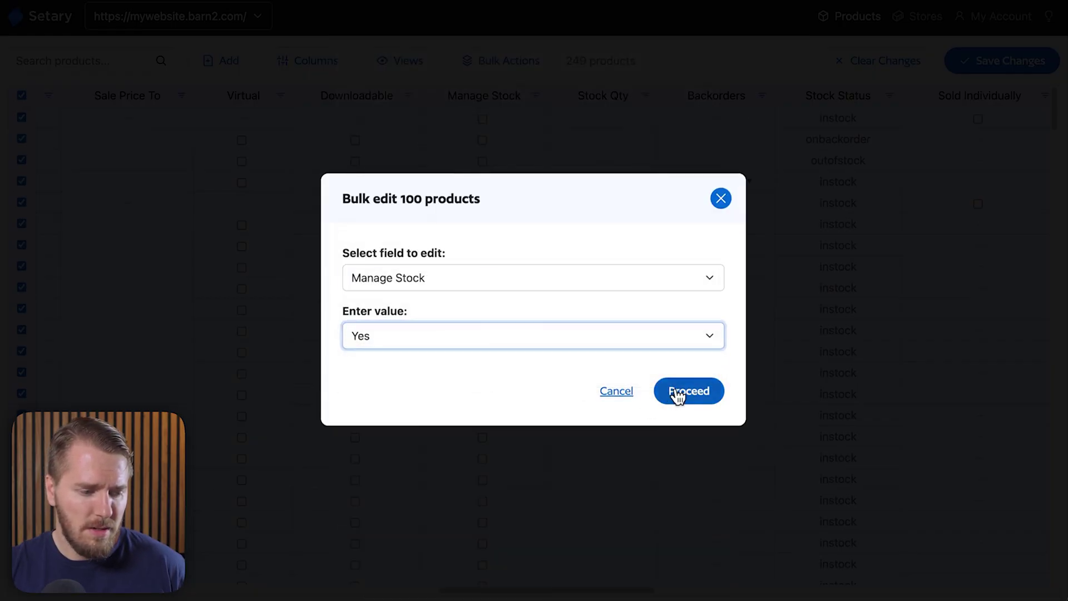
click(677, 393)
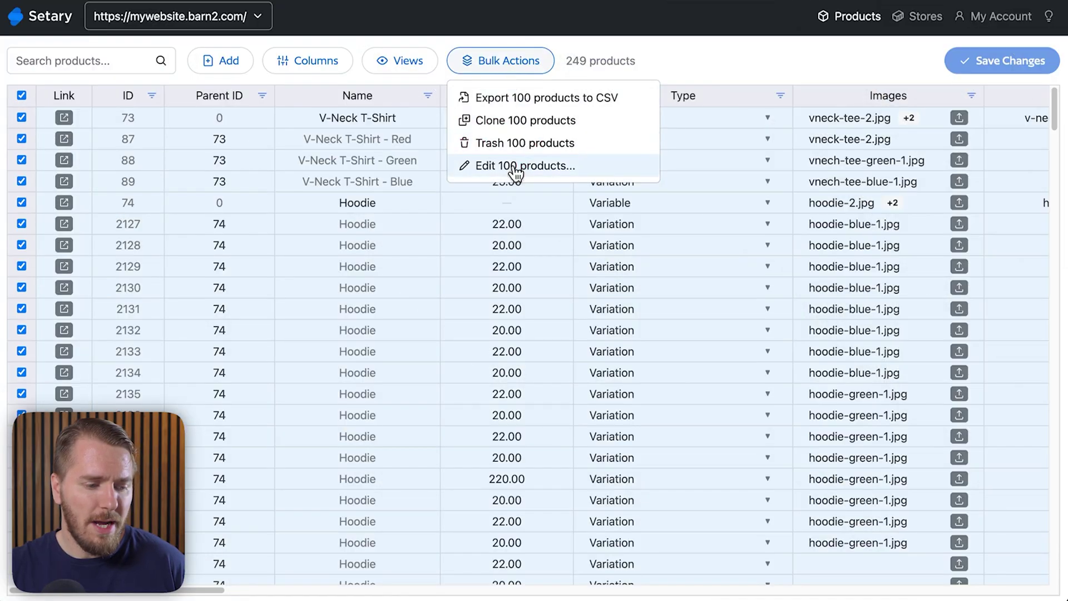
Step: Bulk-edit Regular Price with 'Increase value by percent (%)' set to 5 for 100 products
click(511, 165)
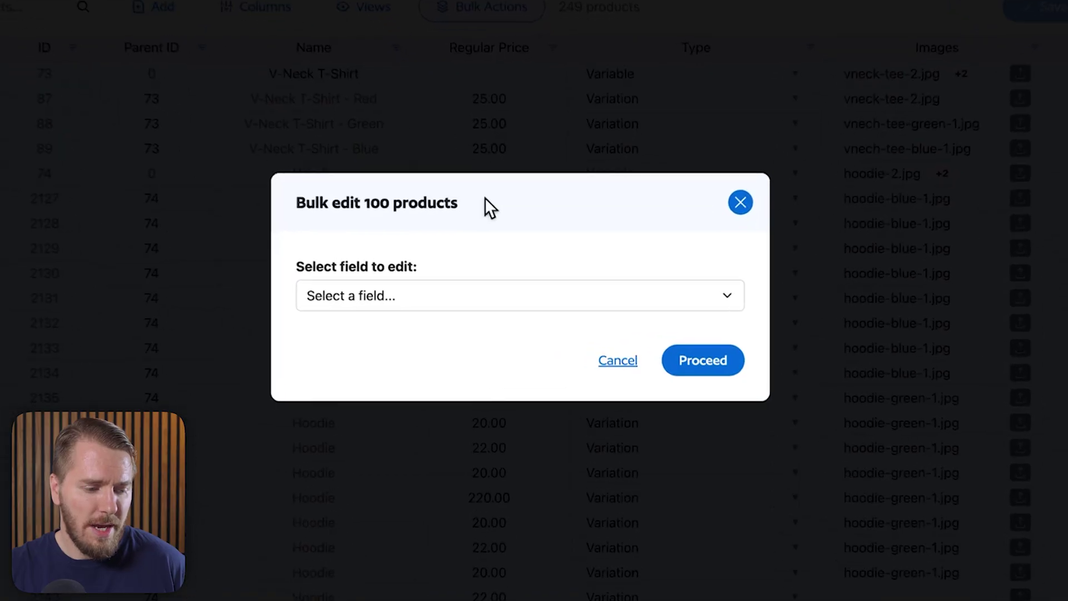
click(456, 294)
scroll(434, 295, down, 5)
click(375, 224)
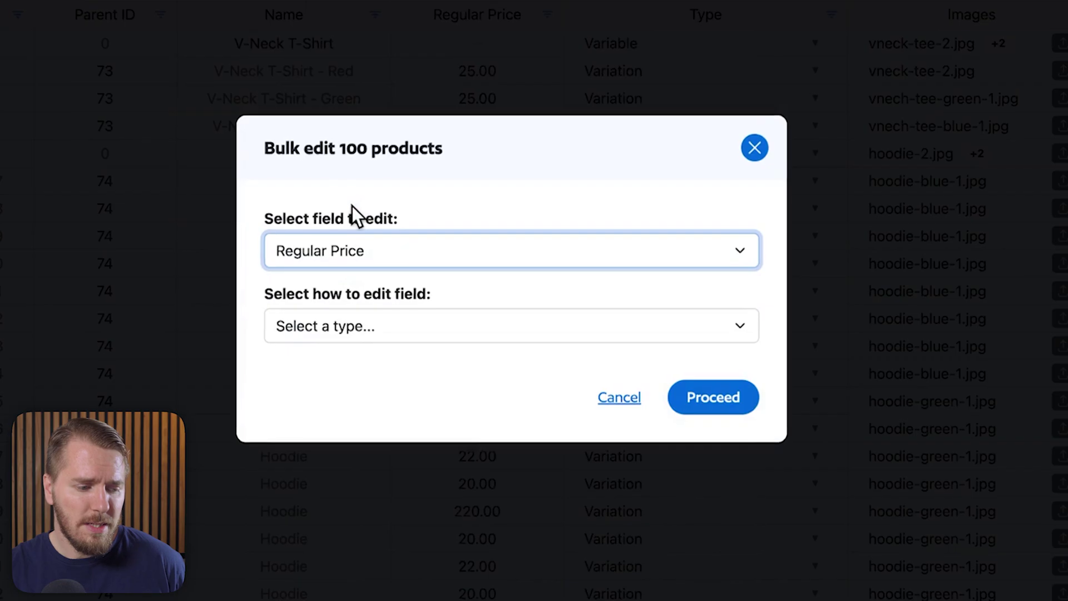
click(370, 326)
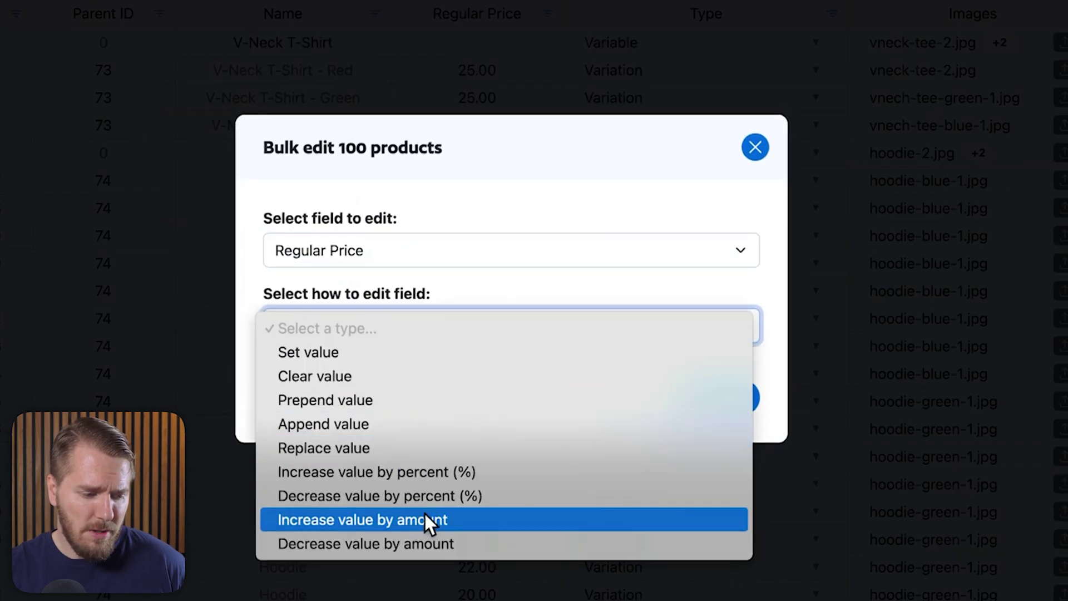
click(444, 473)
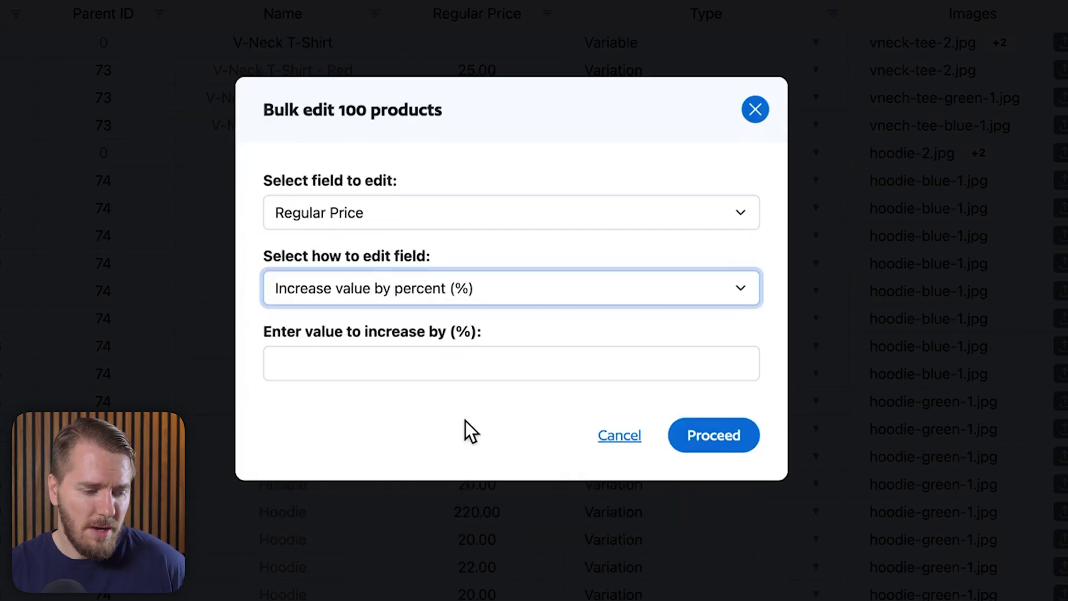
click(475, 367)
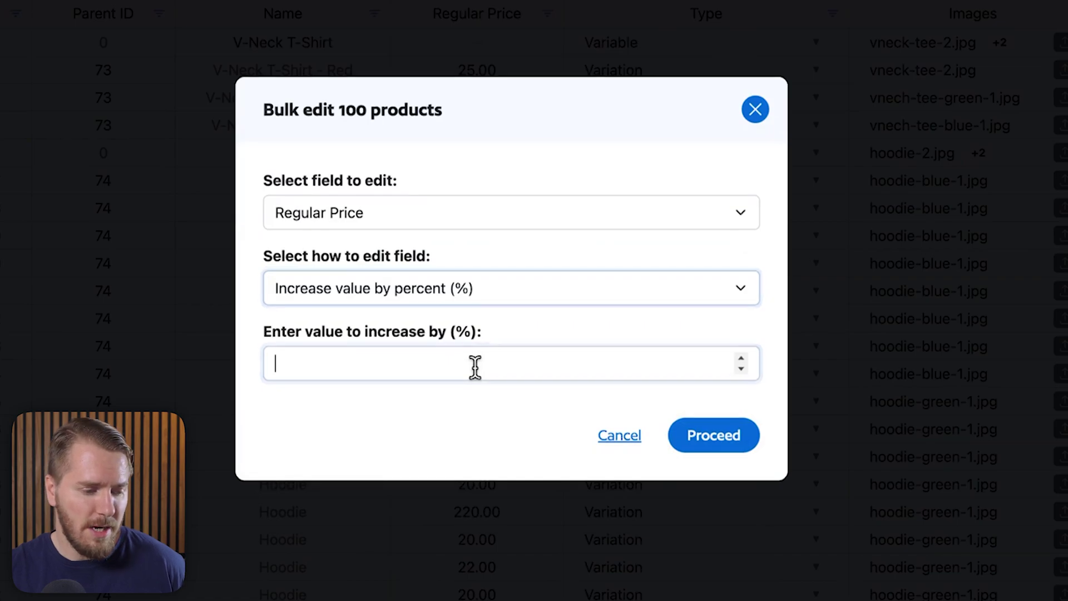
text(5)
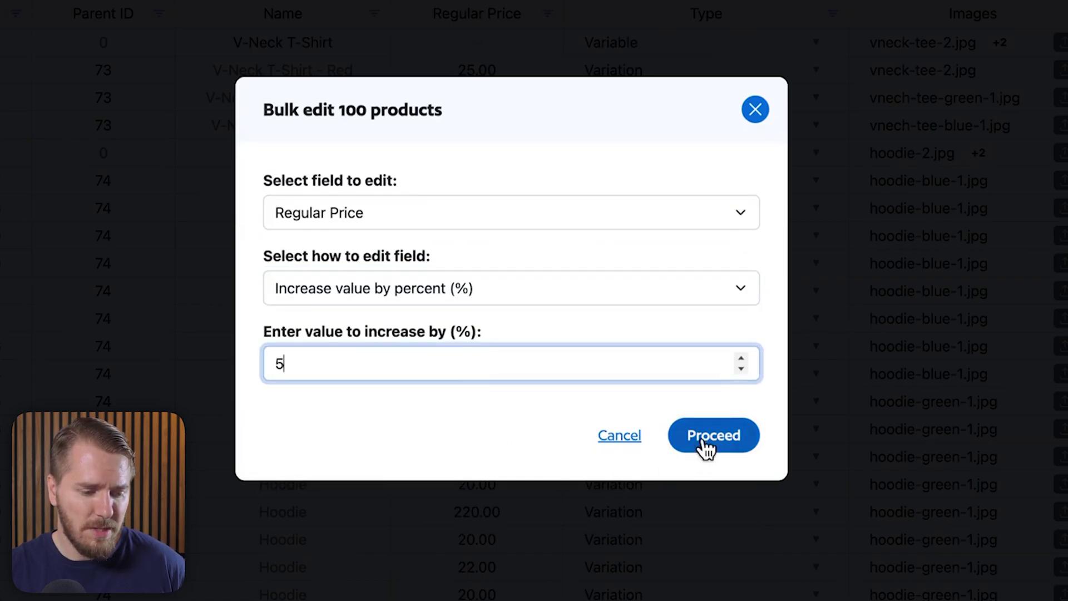
click(707, 439)
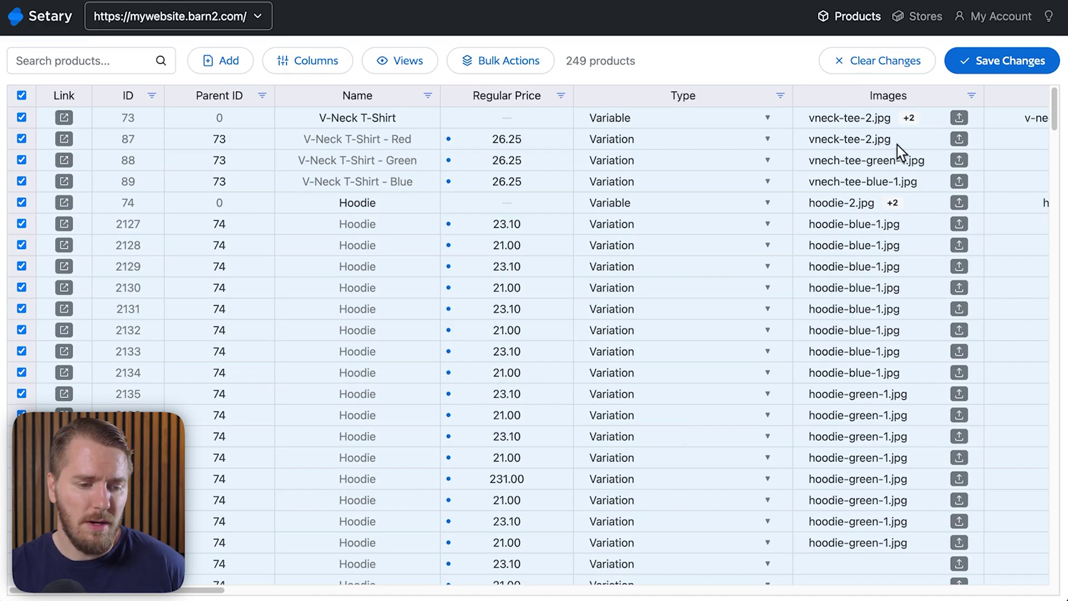
Step: Save pending changes to the store, then dismiss the not-updated warning and success message
click(982, 62)
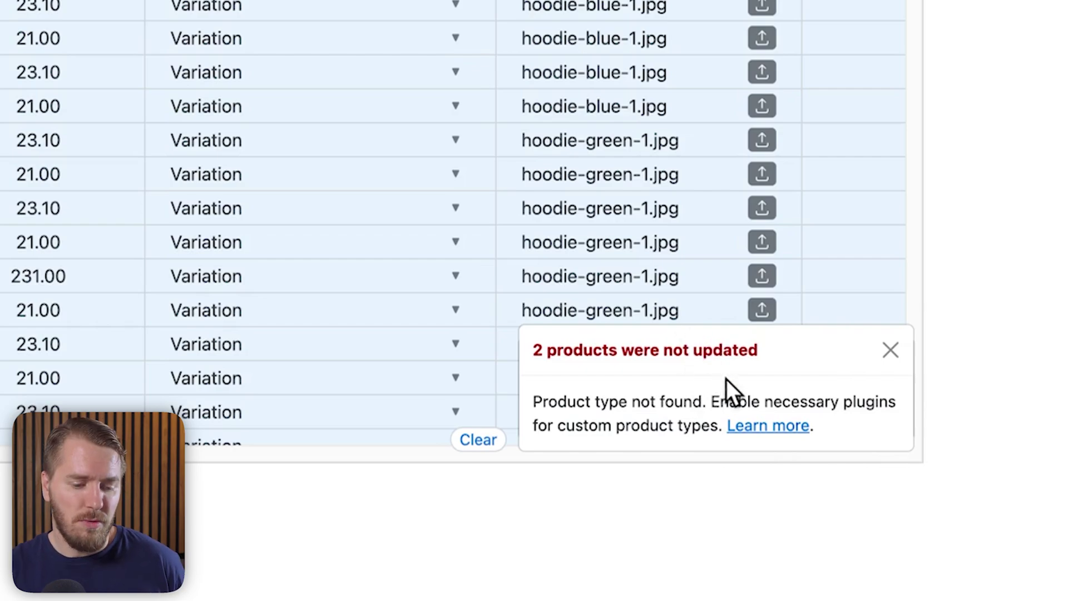
click(891, 350)
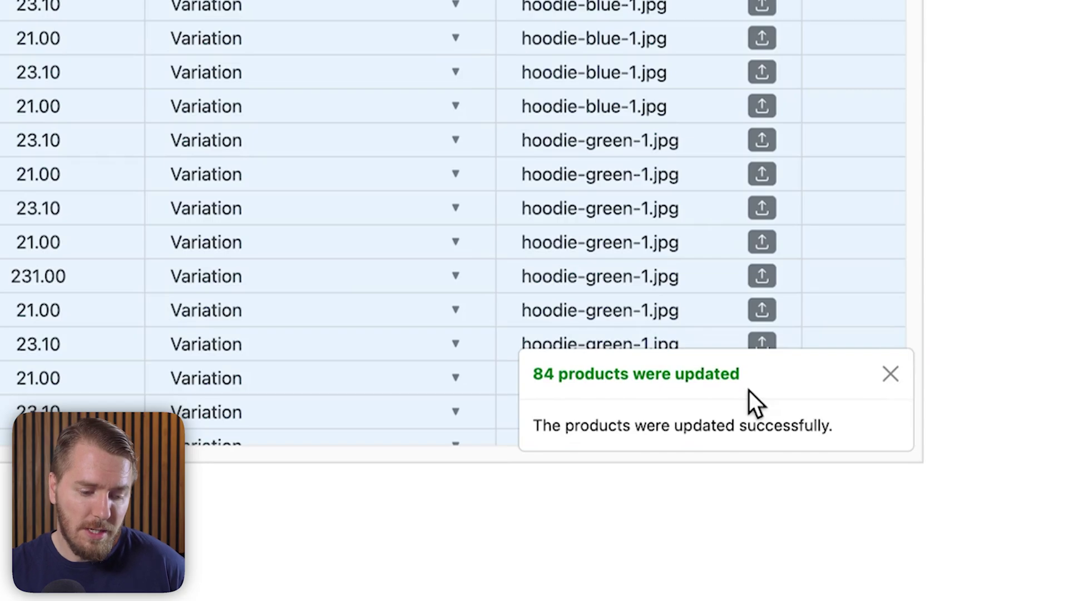
click(892, 375)
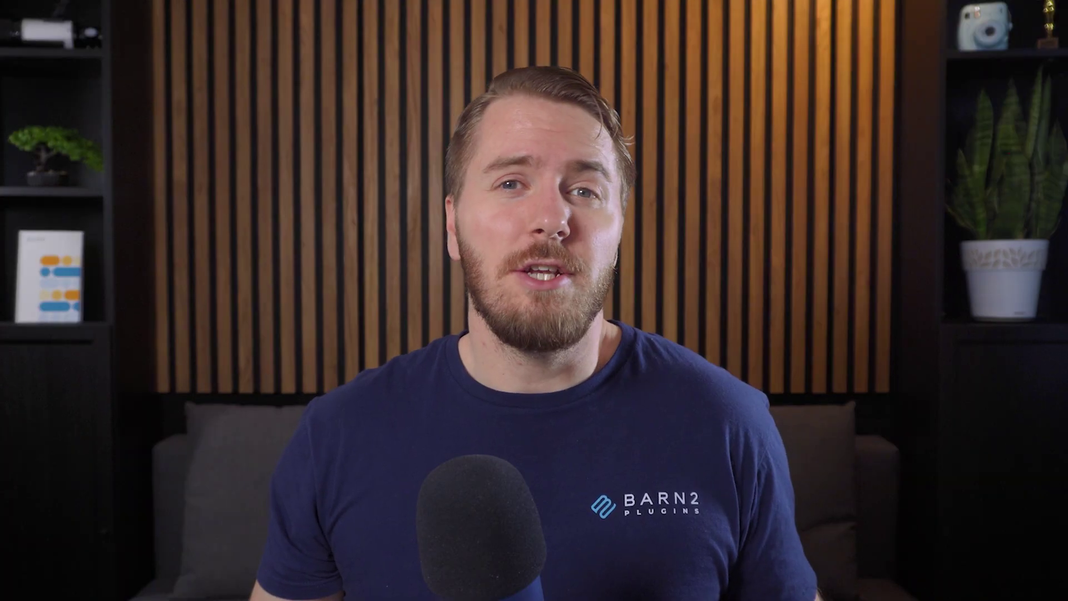